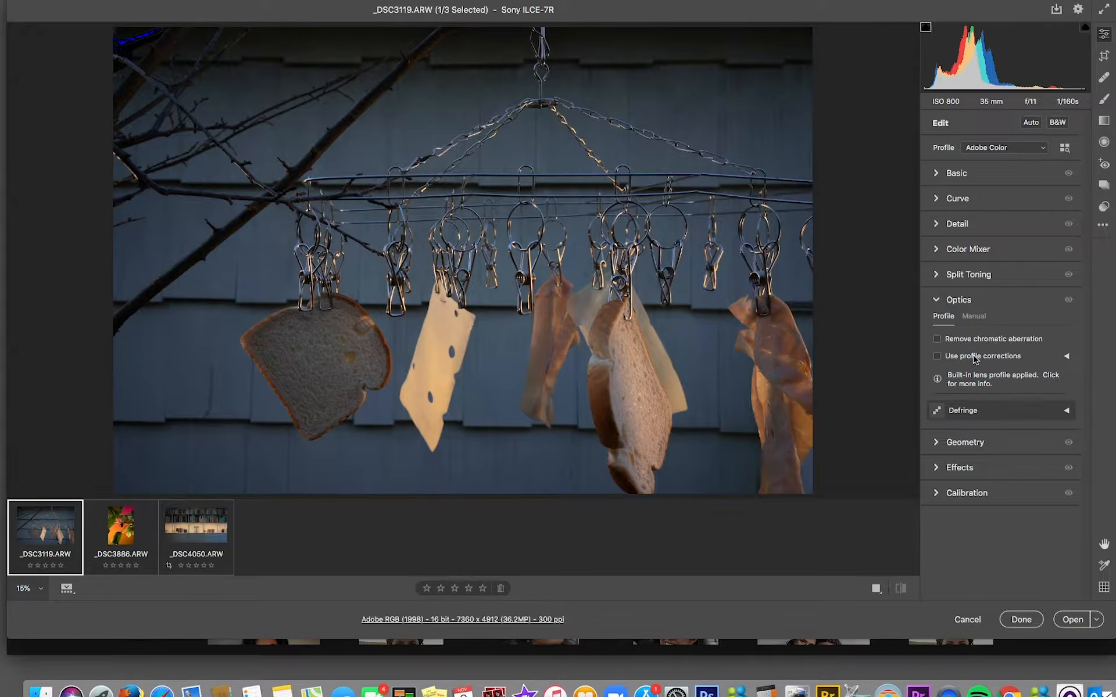
# - Apply lens profile corrections to _DSC3119.ARW, switching them off and on again to compare the effect
pyautogui.click(937, 356)
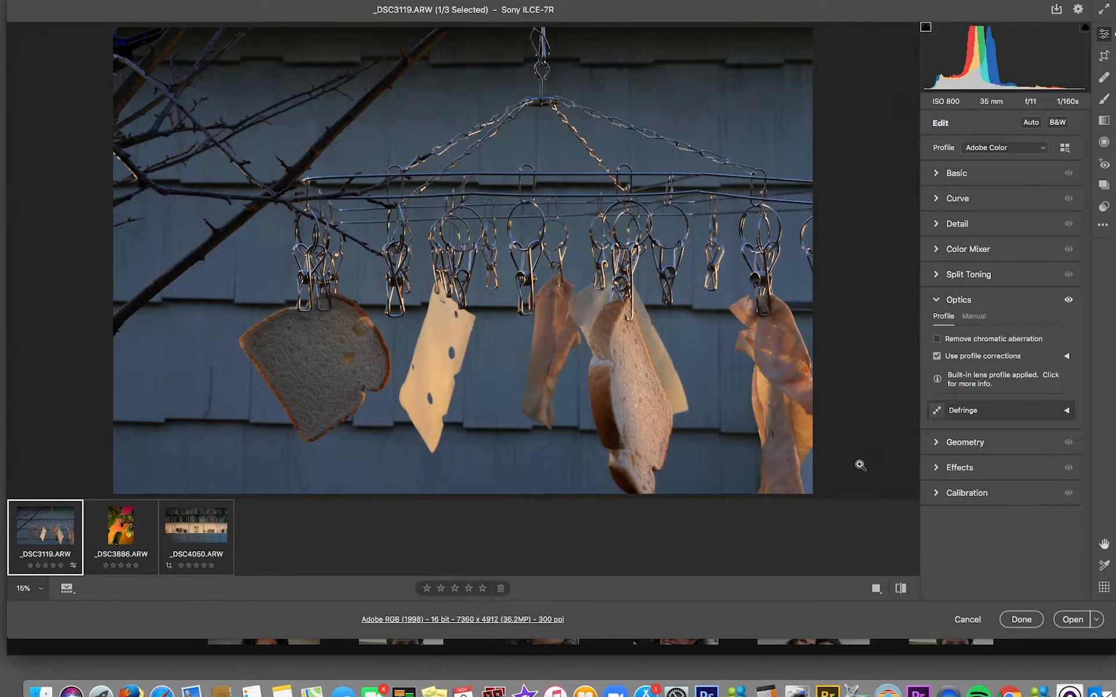
pyautogui.click(937, 356)
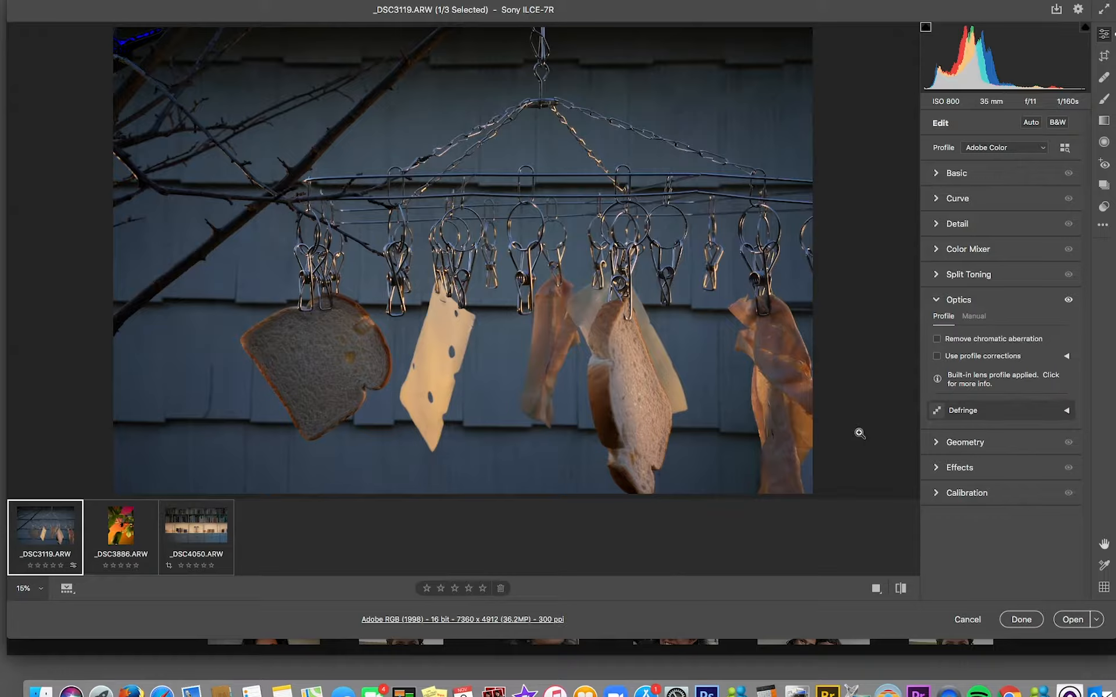
pyautogui.click(936, 356)
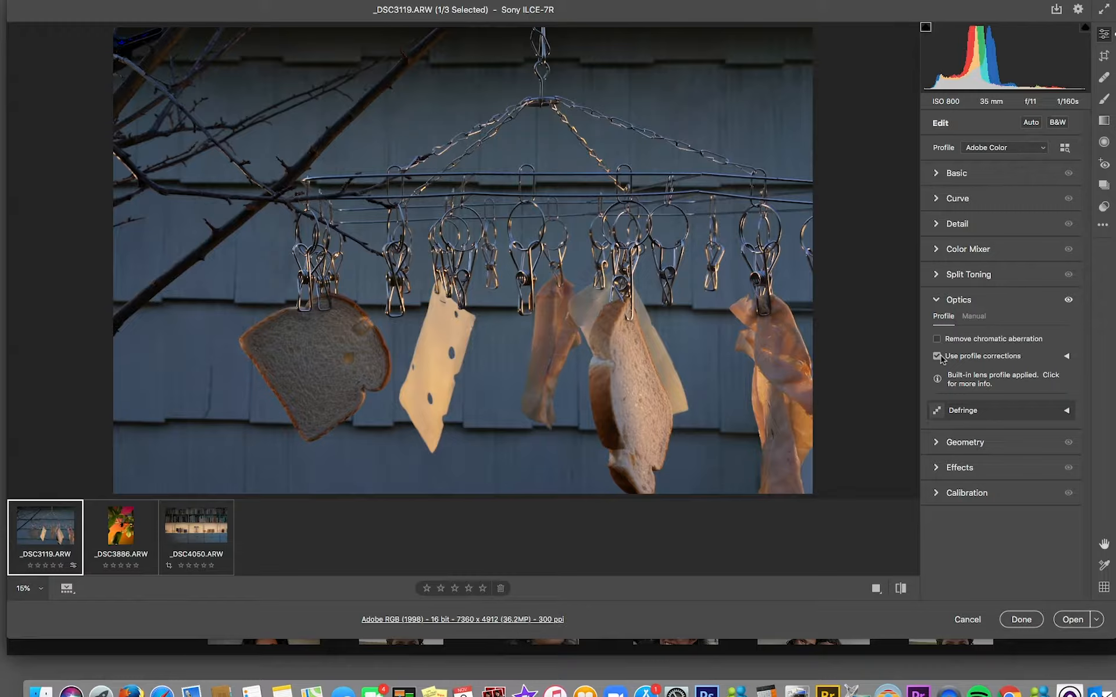
# - Switch to _DSC3886.ARW and enable its lens profile corrections
pyautogui.moveTo(150, 565)
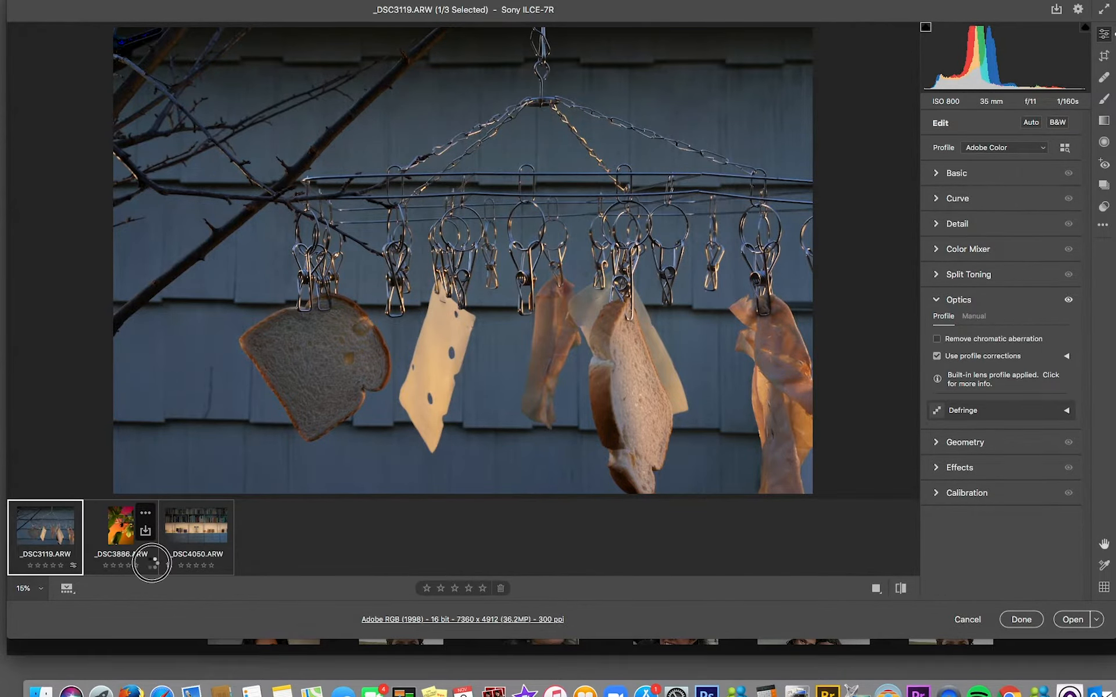
pyautogui.click(152, 567)
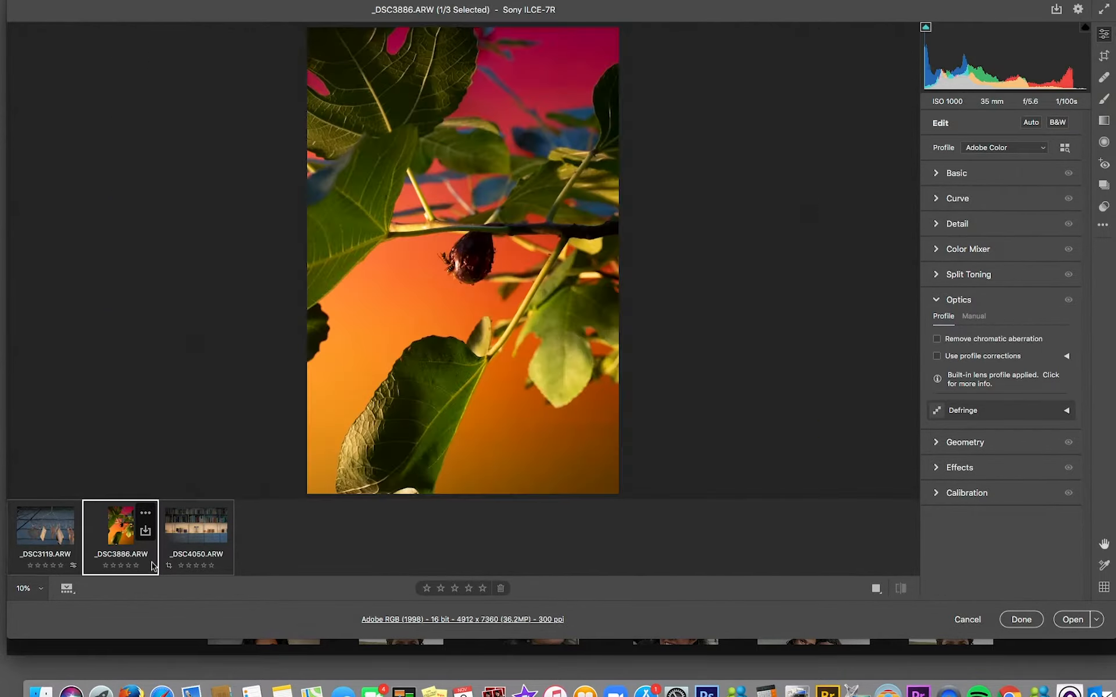
pyautogui.click(936, 356)
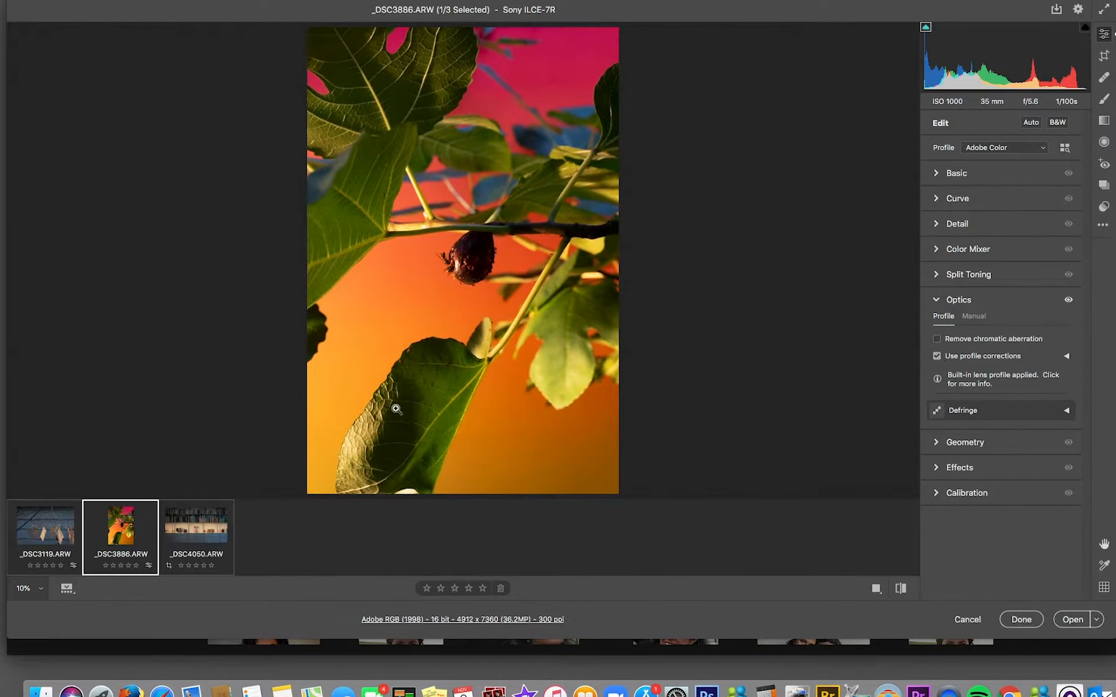
# - Switch to _DSC4050.ARW and enable lens profile corrections, toggling them once to compare the distortion
pyautogui.click(228, 569)
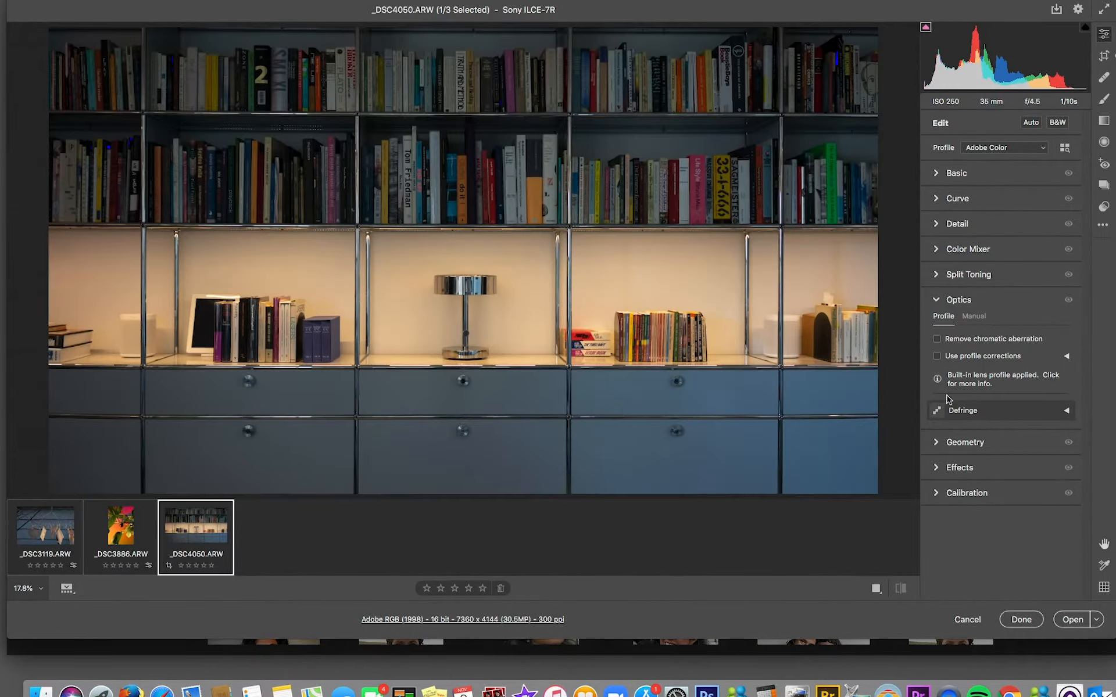
pyautogui.click(936, 356)
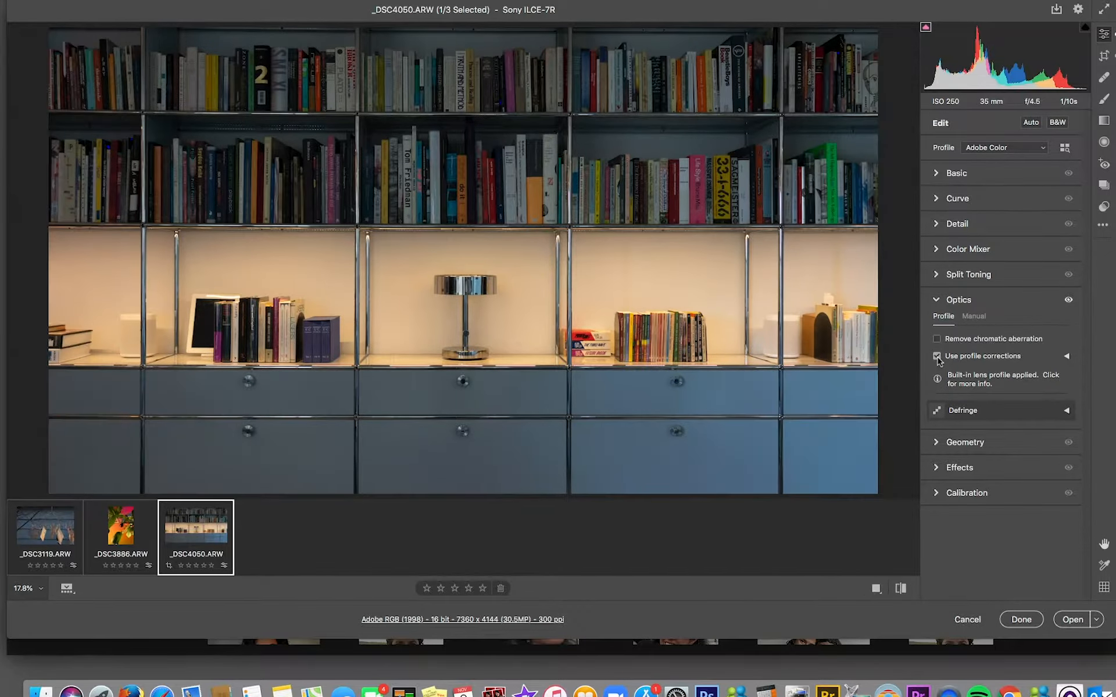
pyautogui.click(937, 357)
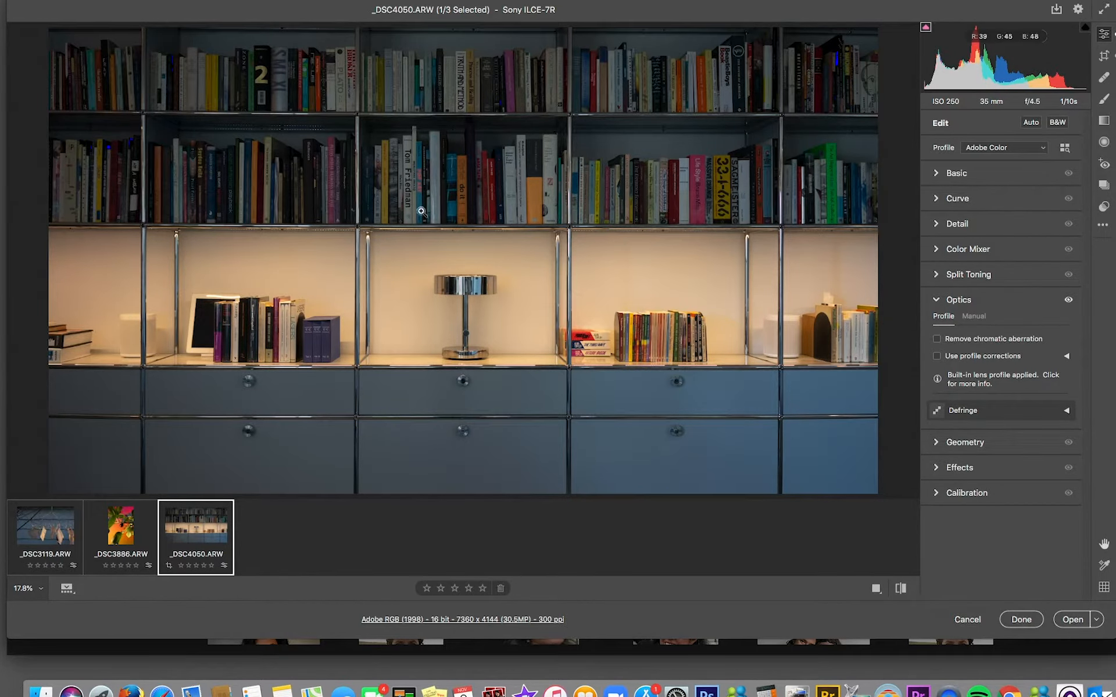
pyautogui.click(937, 356)
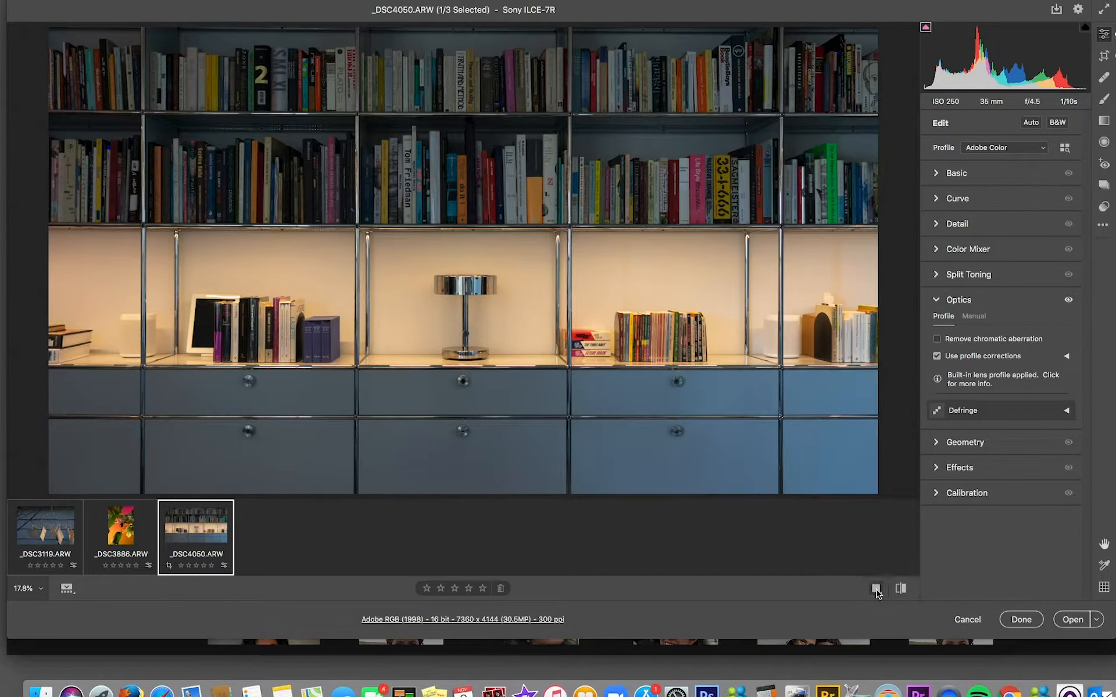
# - Cycle through the before/after preview layouts of the bookshelf photo and settle on the full side-by-side comparison
pyautogui.click(876, 589)
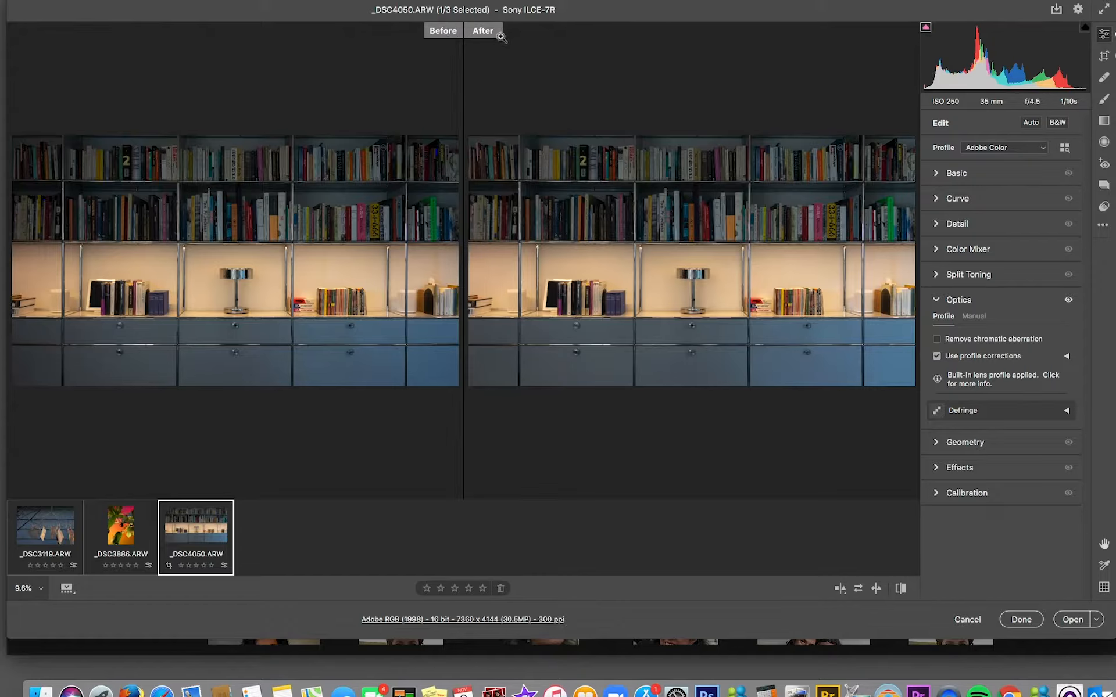
pyautogui.click(696, 43)
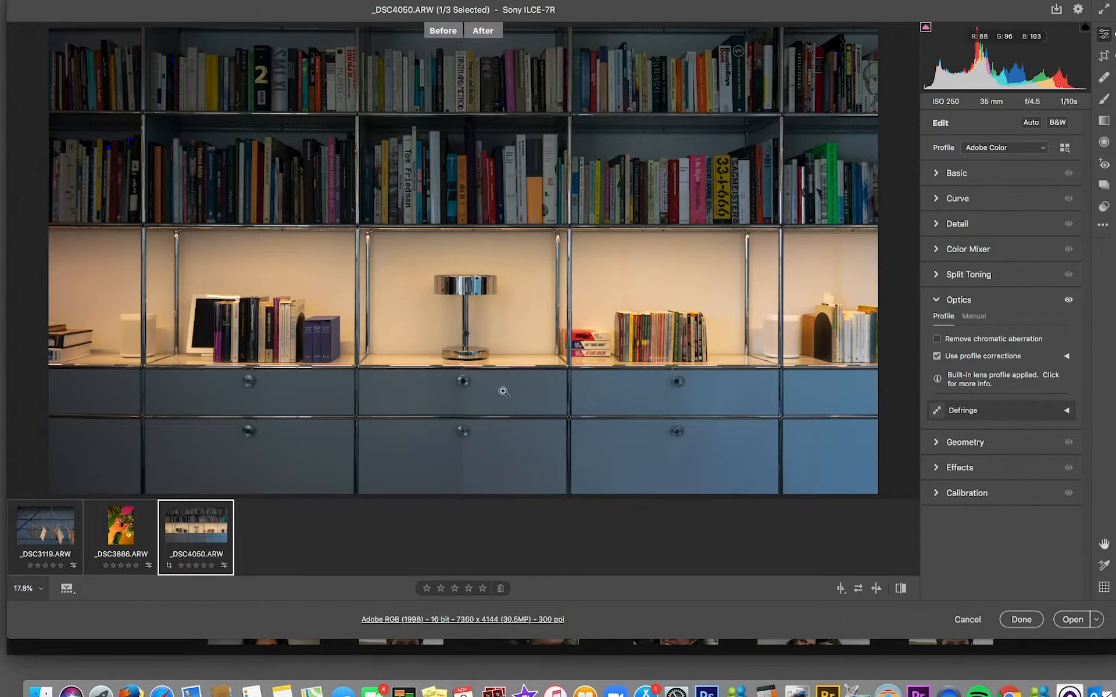
pyautogui.press('q')
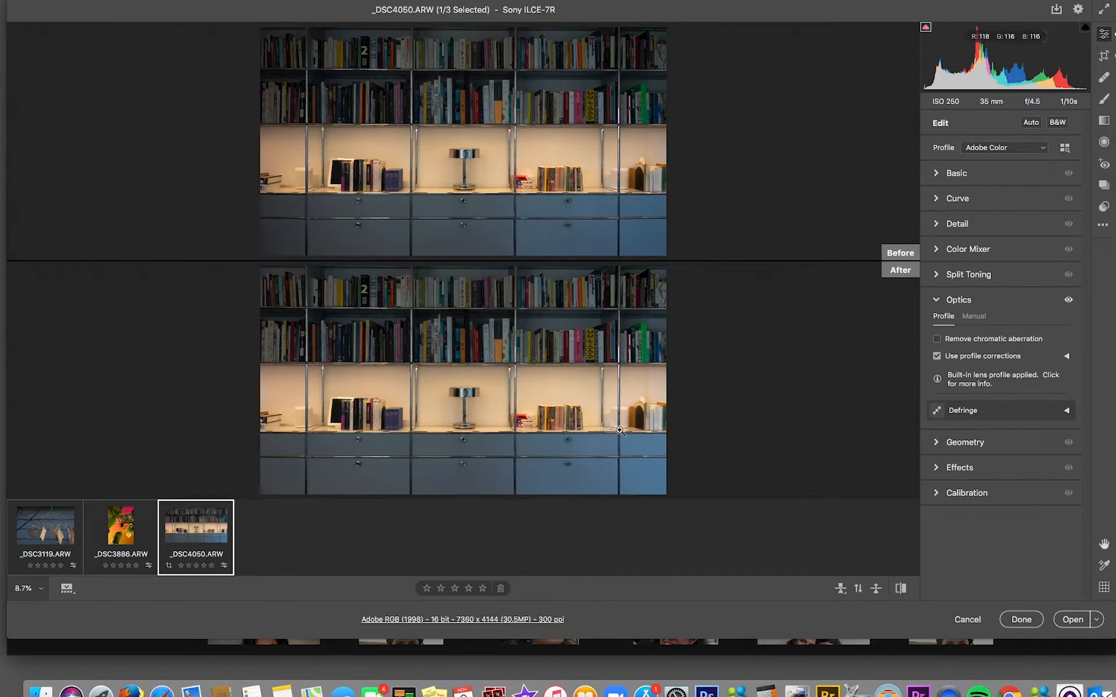
pyautogui.press('q')
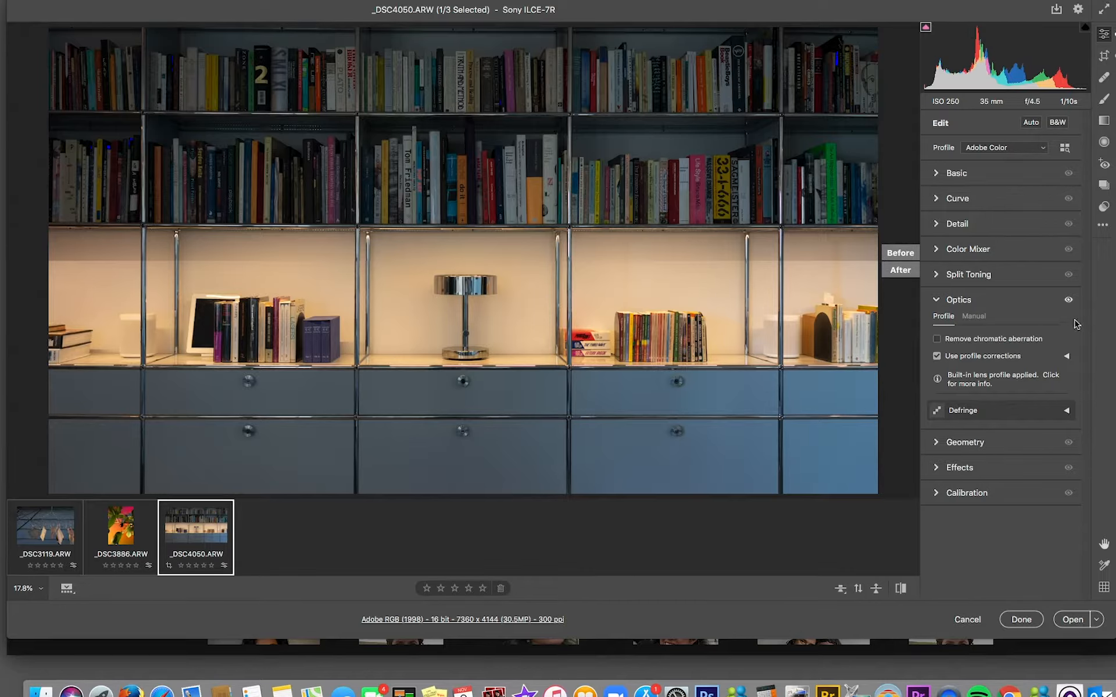
pyautogui.press('q')
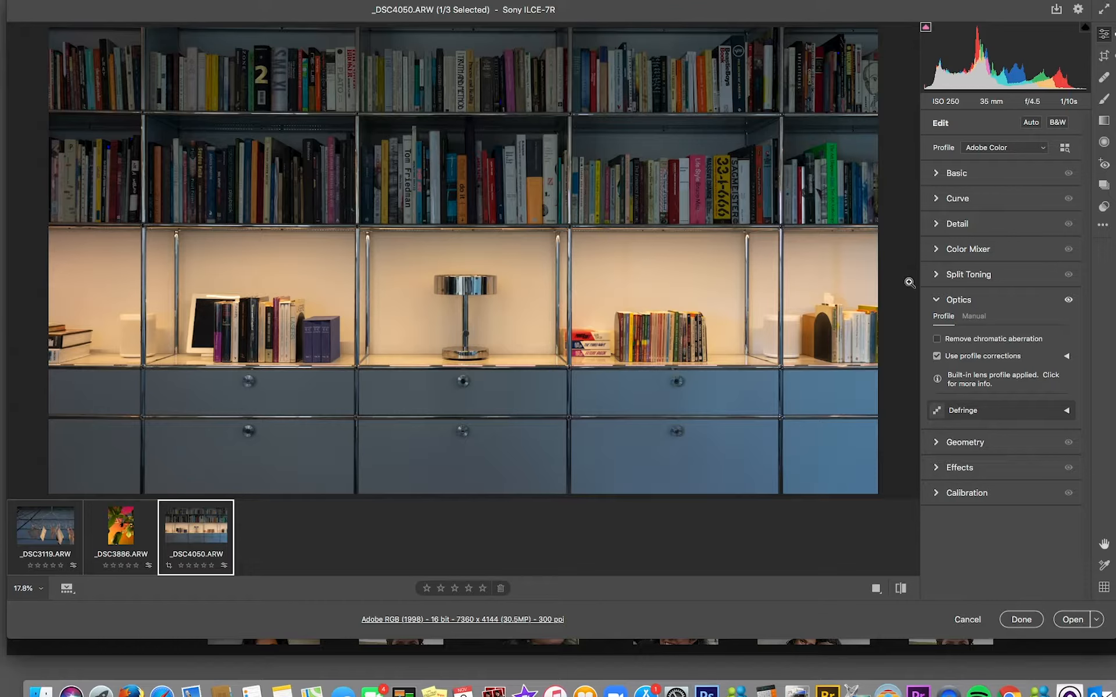
pyautogui.press('q')
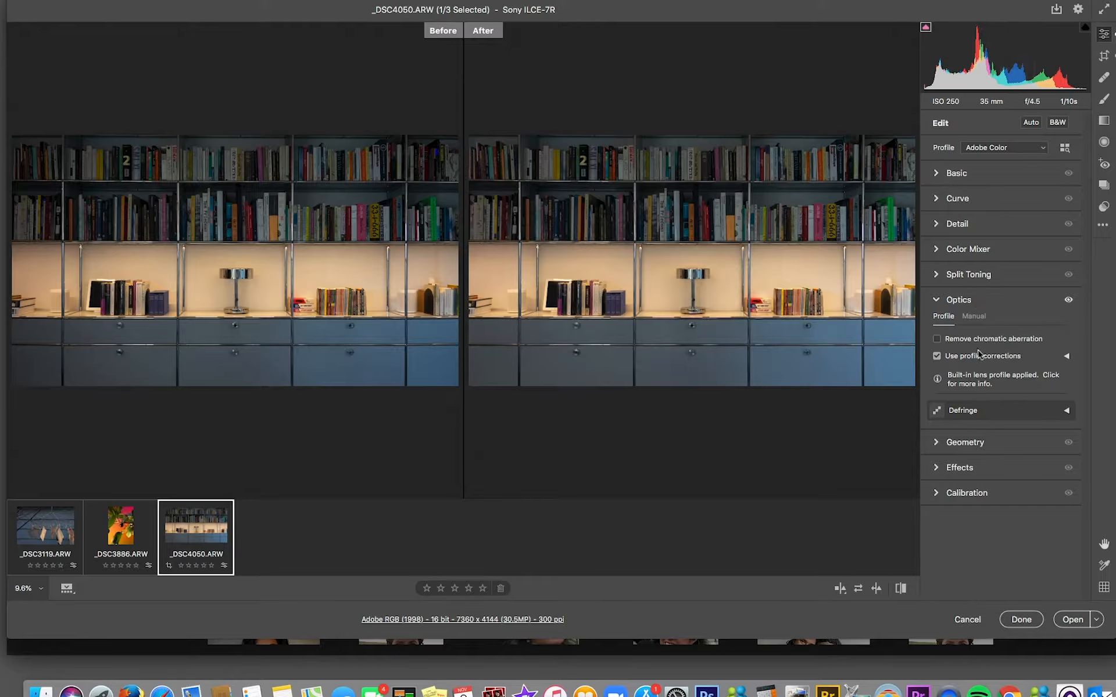
# - Close the Optics settings and review the available colour profiles, keeping Adobe Color selected
pyautogui.click(937, 300)
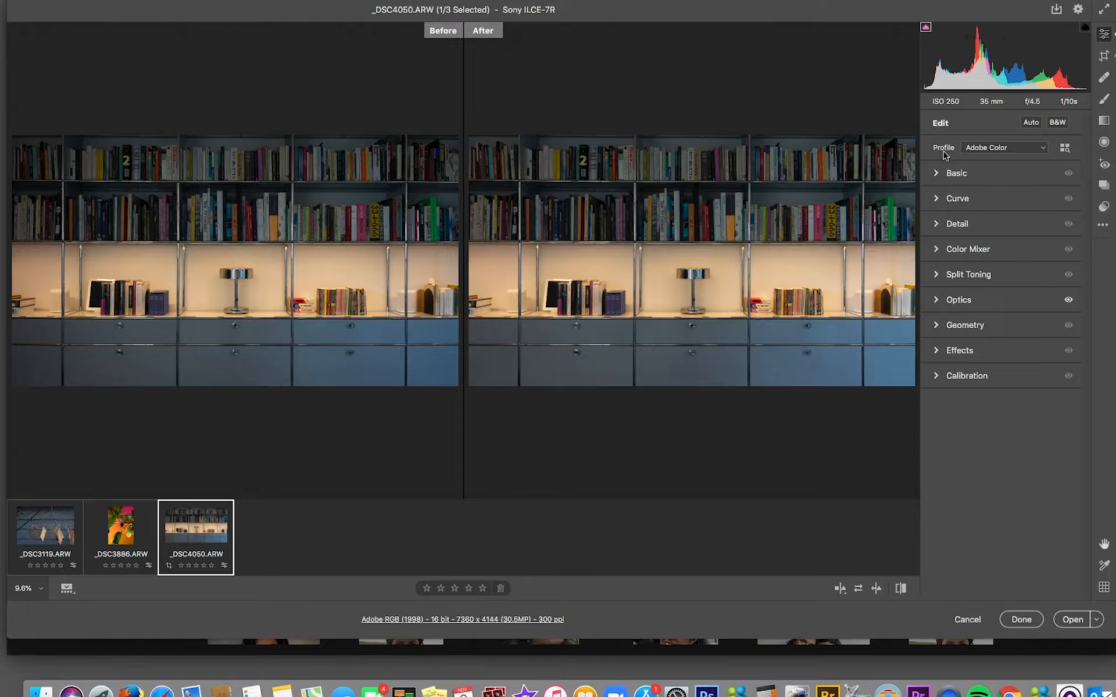
pyautogui.click(1043, 150)
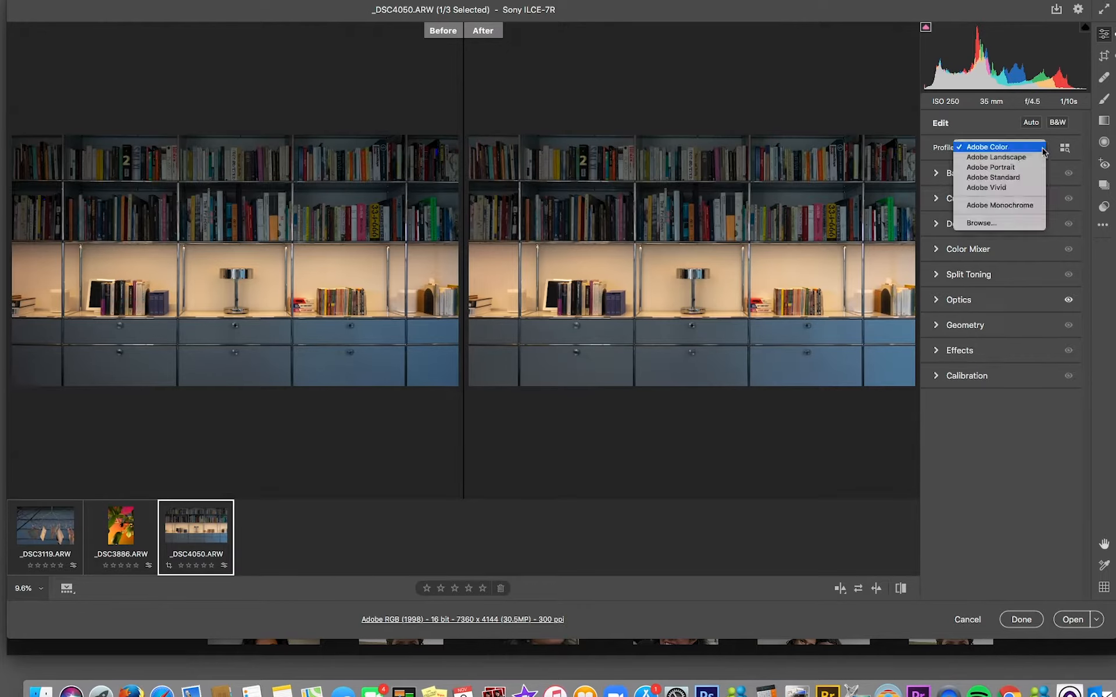
pyautogui.click(985, 149)
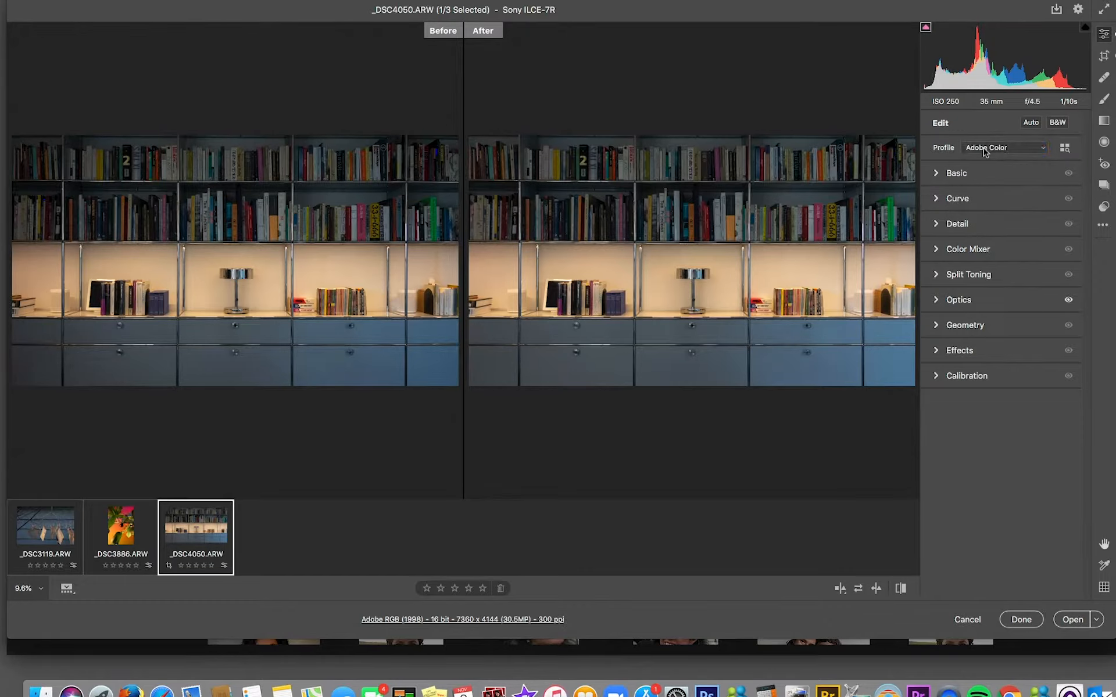
# - Expand the Basic adjustments and try the Auto, Daylight and Cloudy white balance presets on the bookshelf photo
pyautogui.click(936, 174)
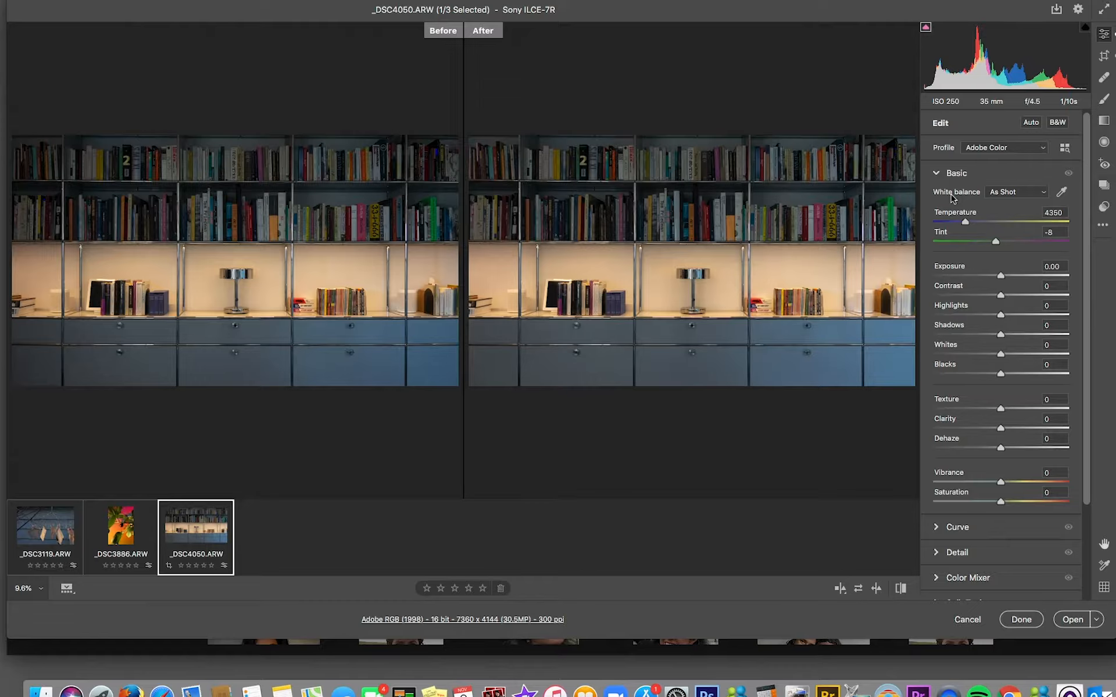
pyautogui.click(1046, 195)
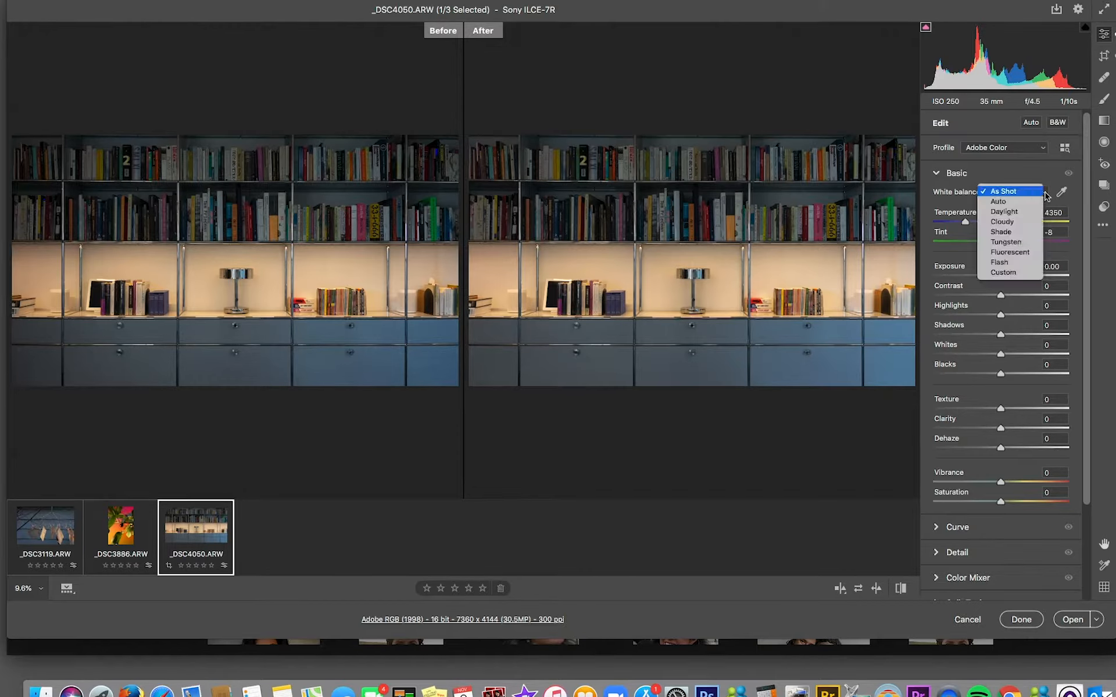
pyautogui.click(999, 202)
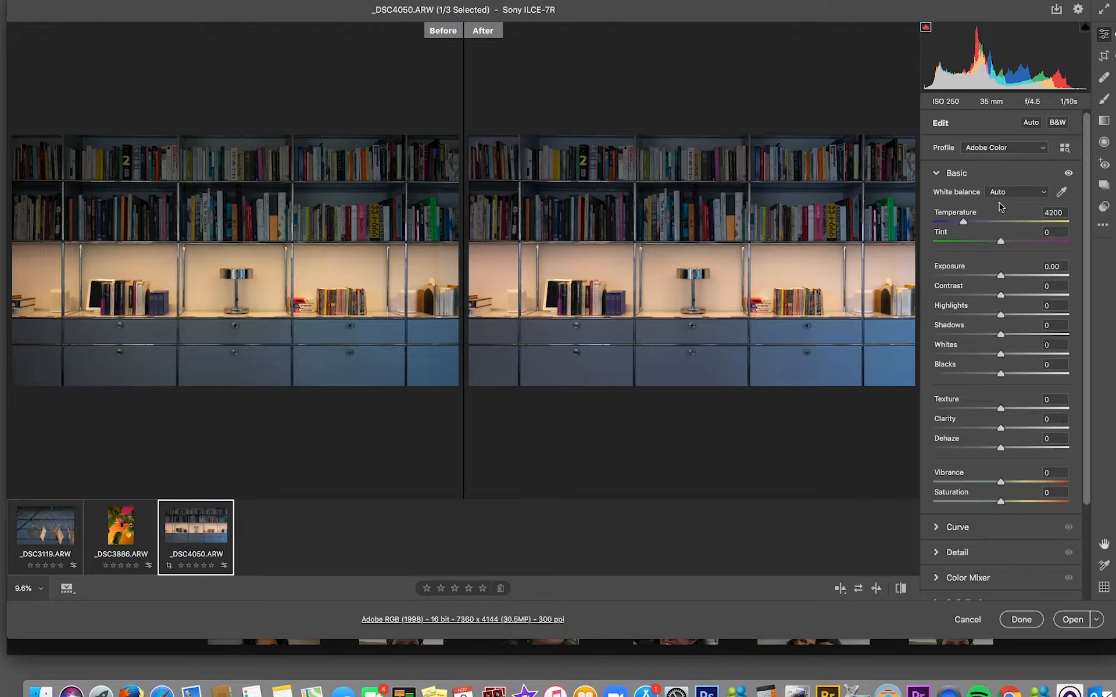
pyautogui.click(1040, 193)
pyautogui.click(1009, 203)
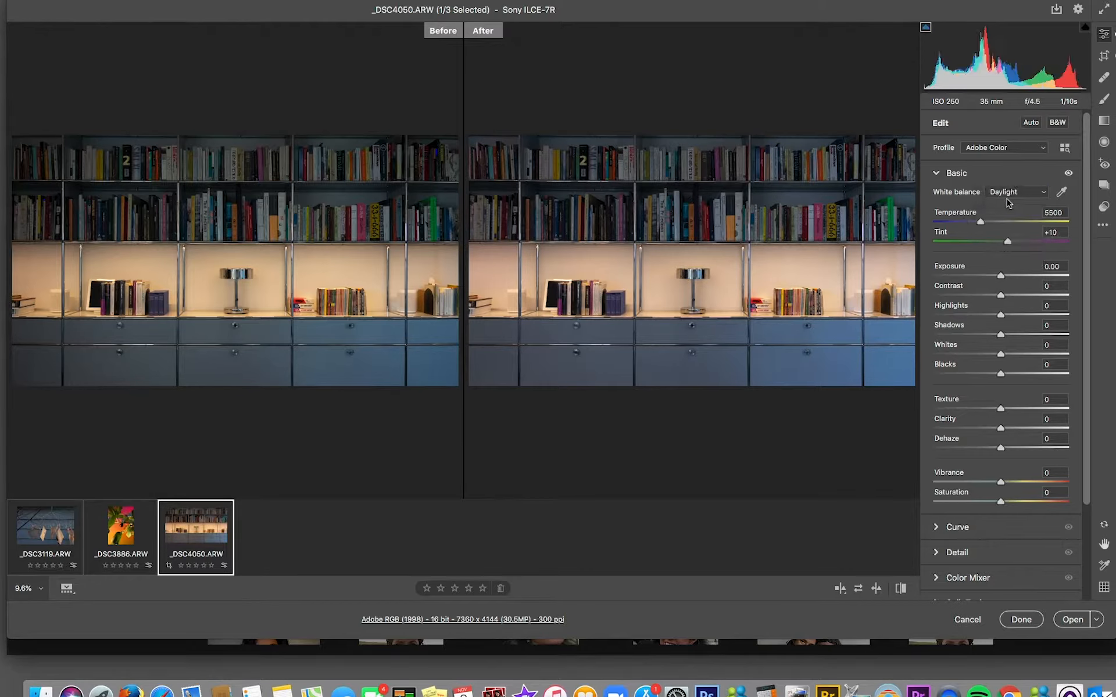
pyautogui.click(1042, 193)
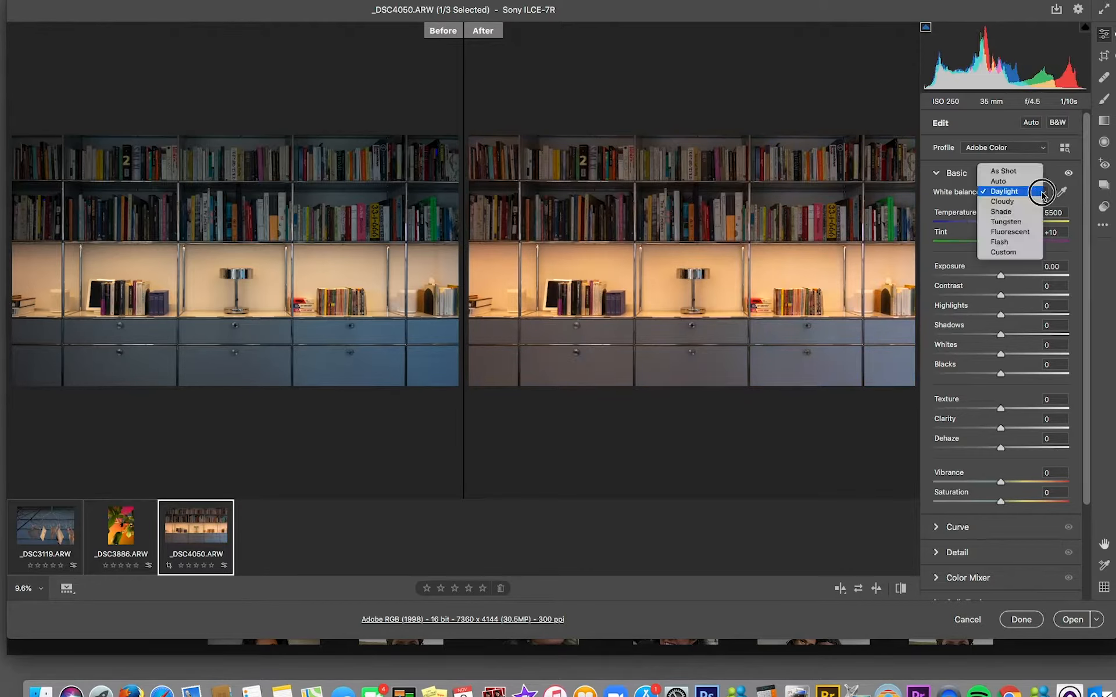
pyautogui.click(1004, 202)
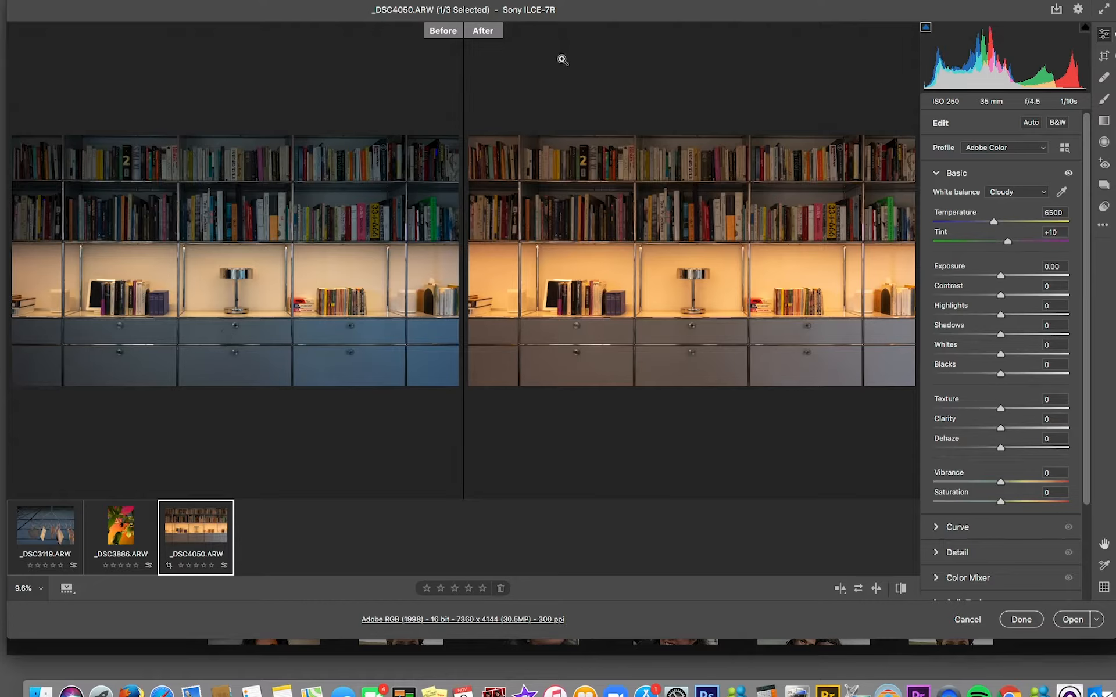
# - Try the Shade, Tungsten and Fluorescent white balance presets on the bookshelf photo
pyautogui.click(1044, 193)
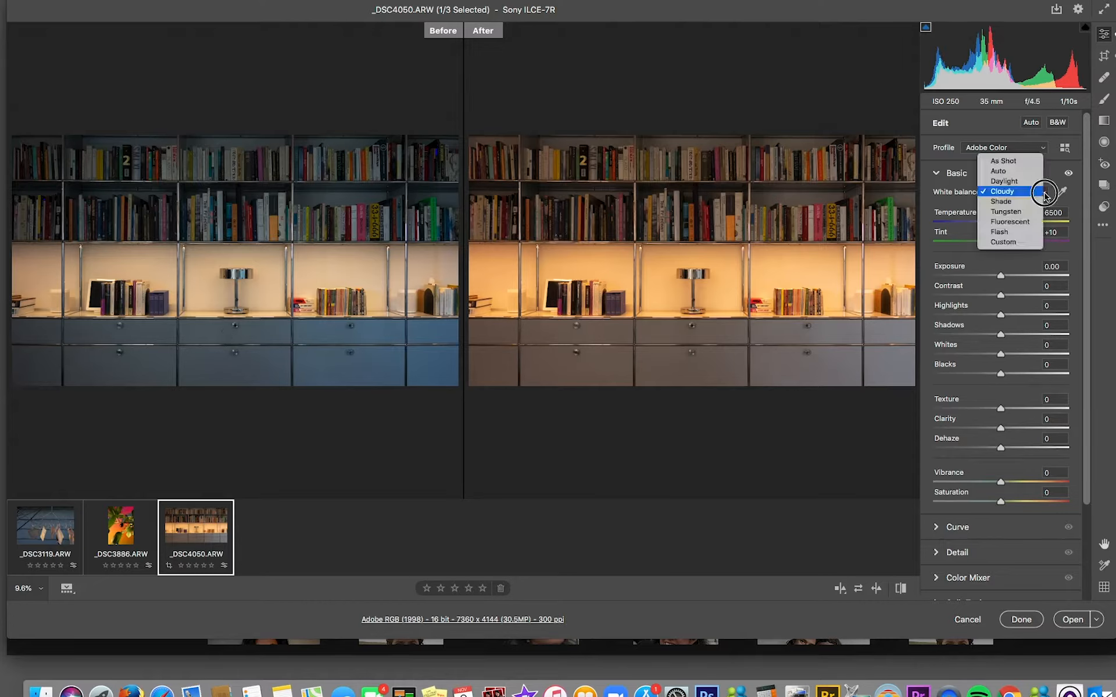
pyautogui.click(1001, 203)
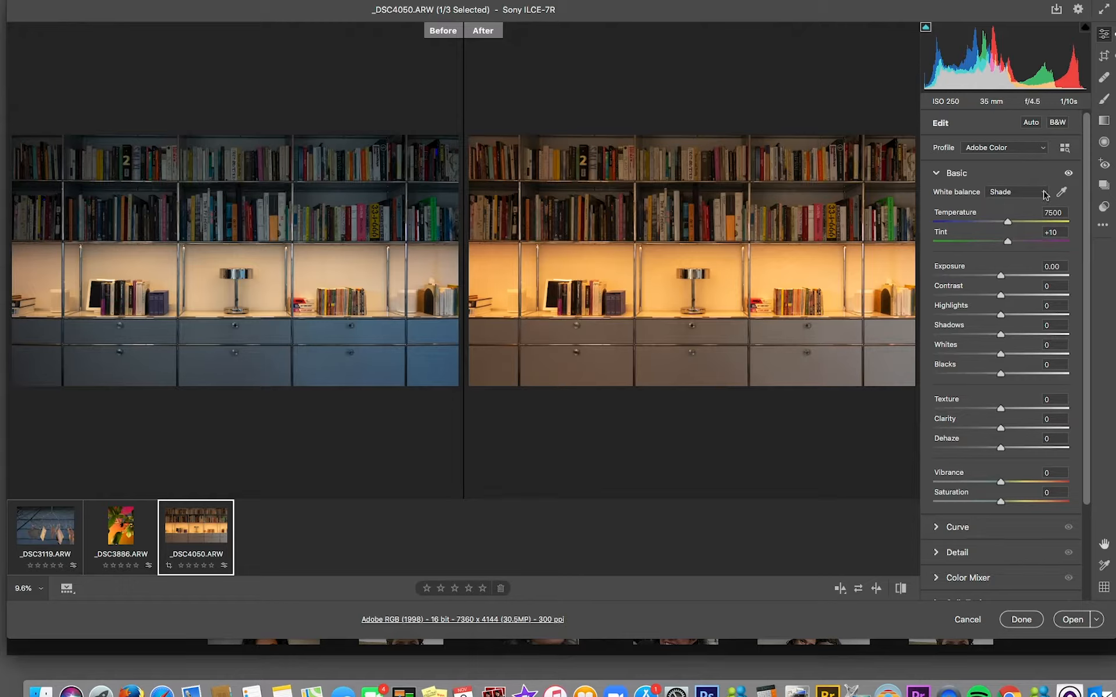
pyautogui.click(1044, 193)
pyautogui.click(1014, 203)
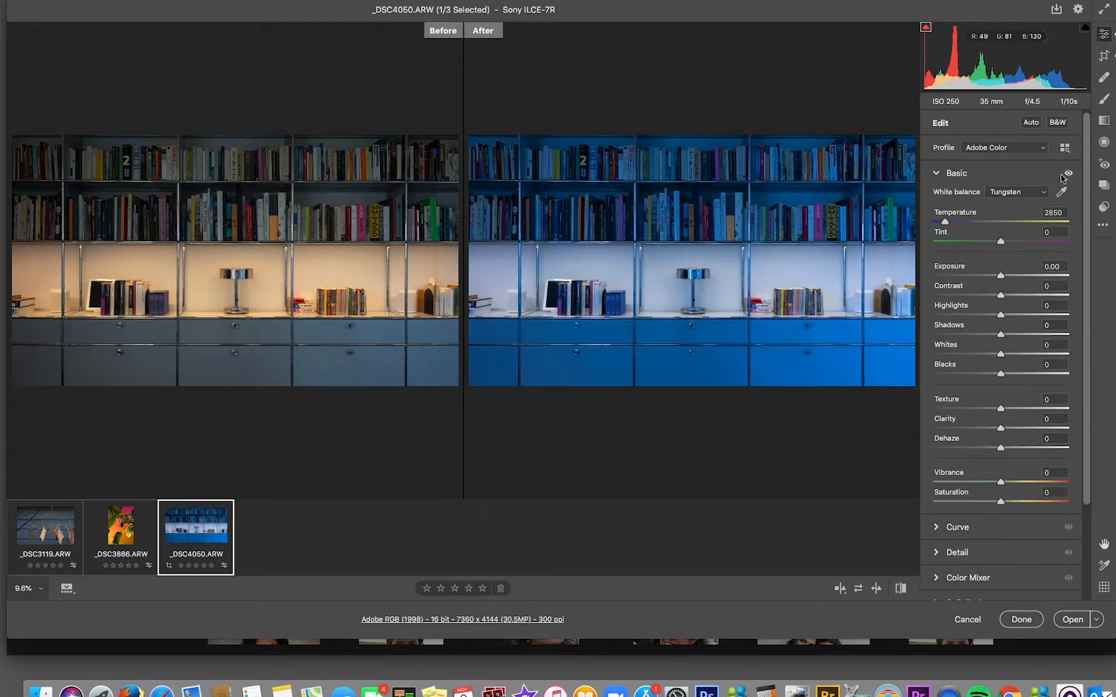
pyautogui.click(1043, 192)
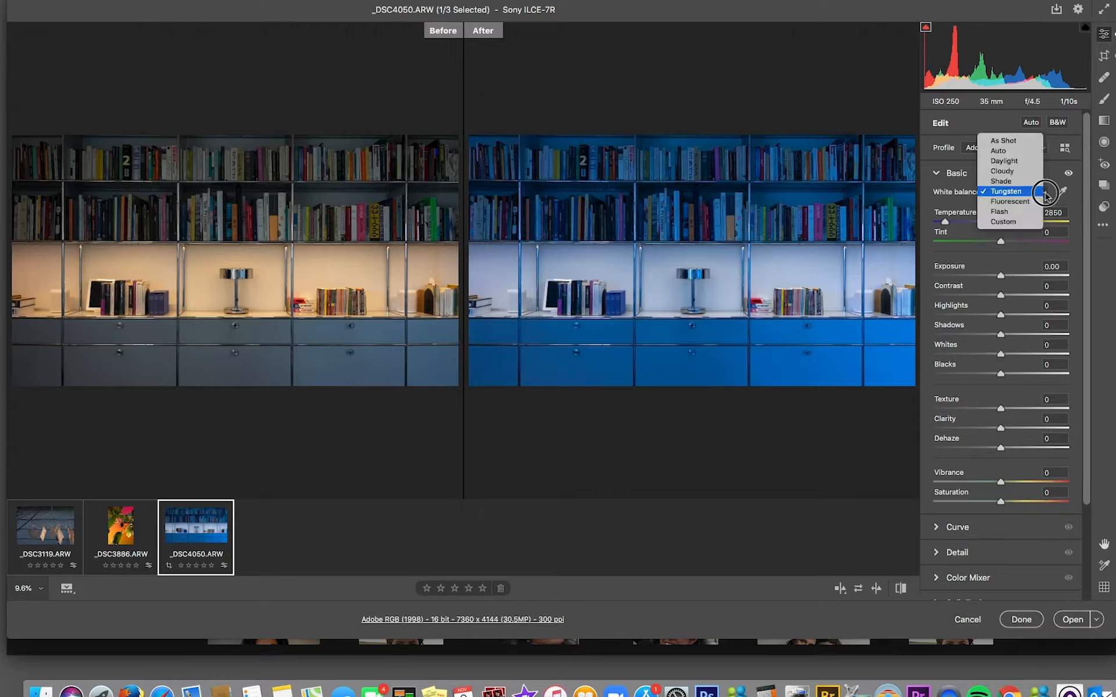
pyautogui.click(1011, 195)
# - Try the Flash and Custom white balance settings on the bookshelf photo, and restore the white balance to As Shot
pyautogui.click(1045, 193)
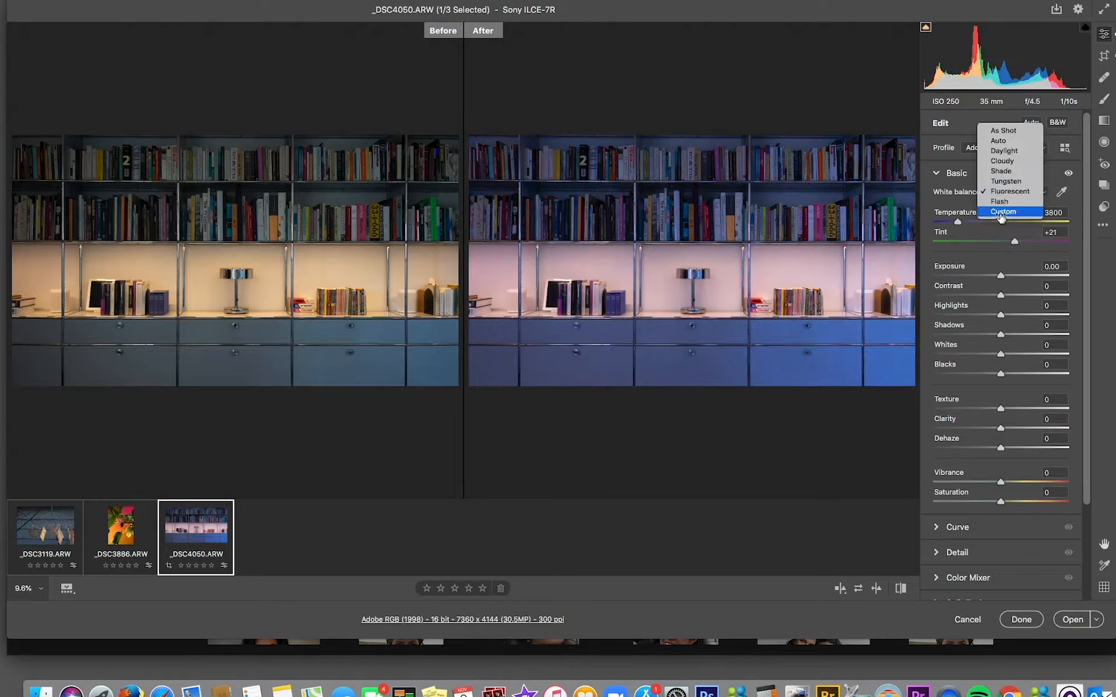
pyautogui.click(999, 201)
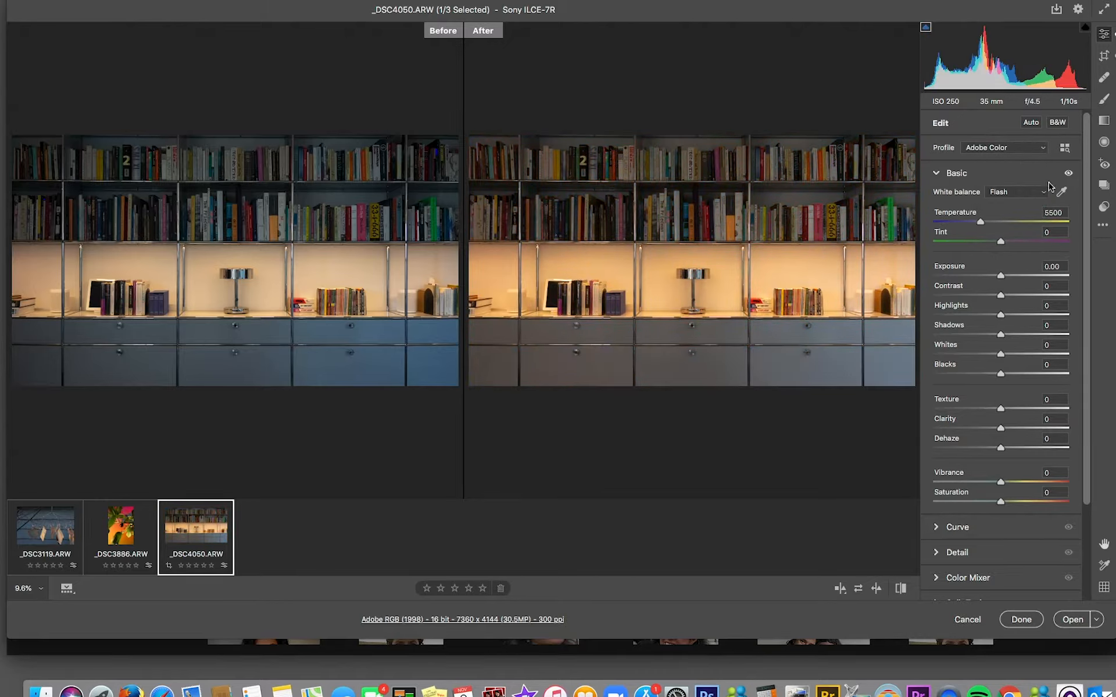
pyautogui.click(1044, 191)
pyautogui.click(1015, 204)
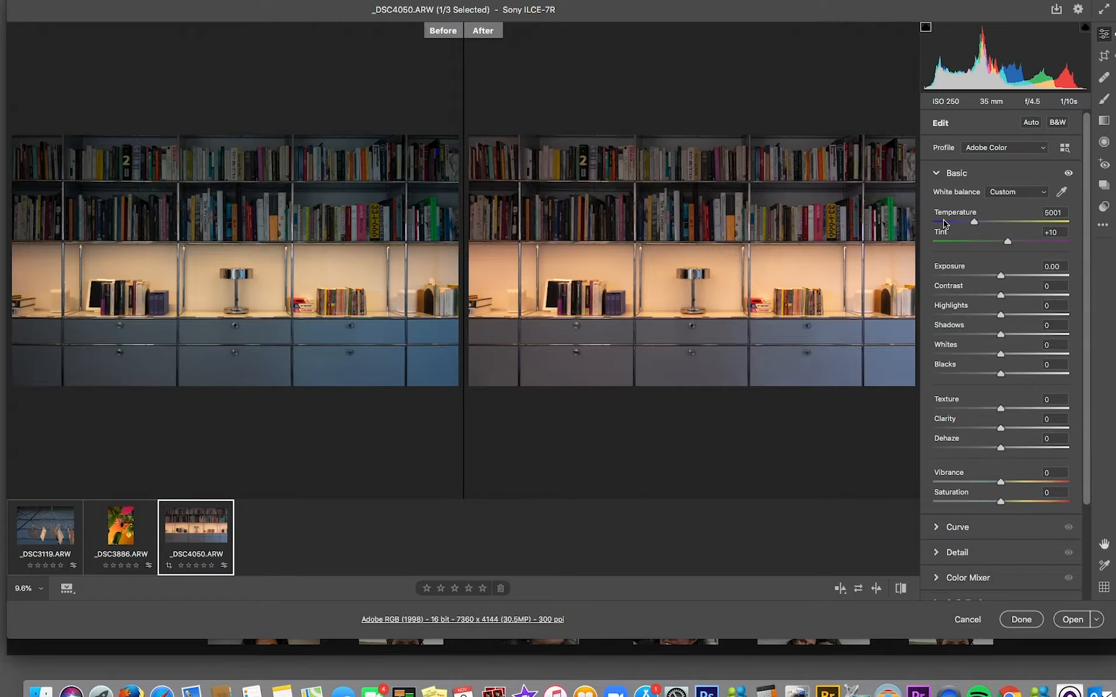
pyautogui.click(1044, 192)
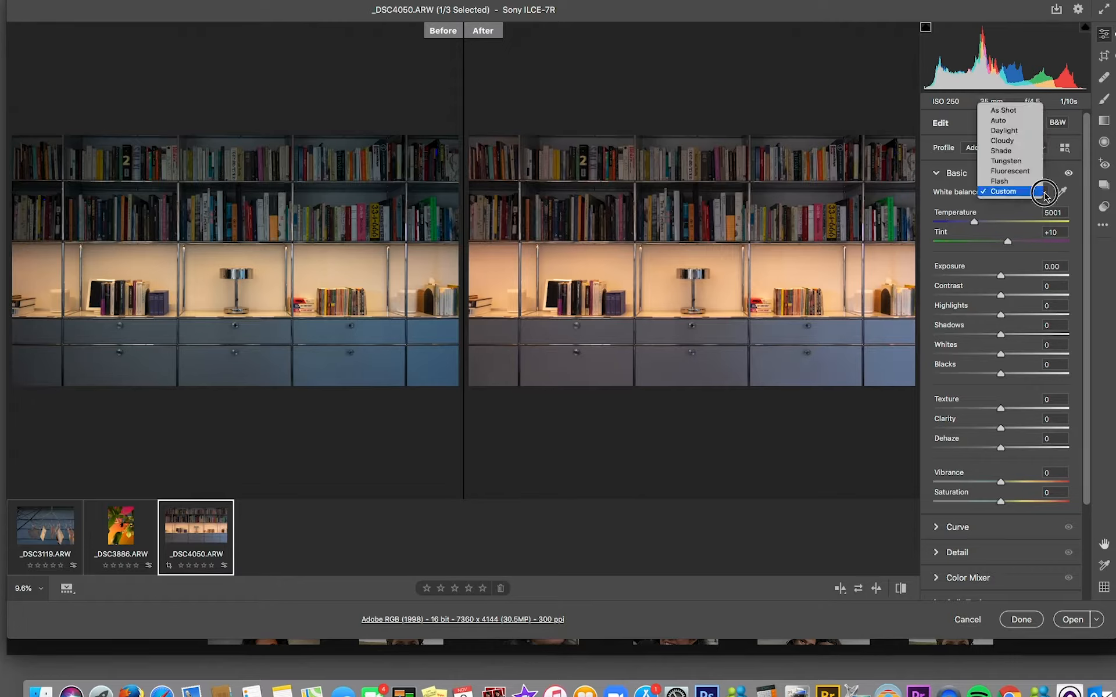
pyautogui.click(1010, 112)
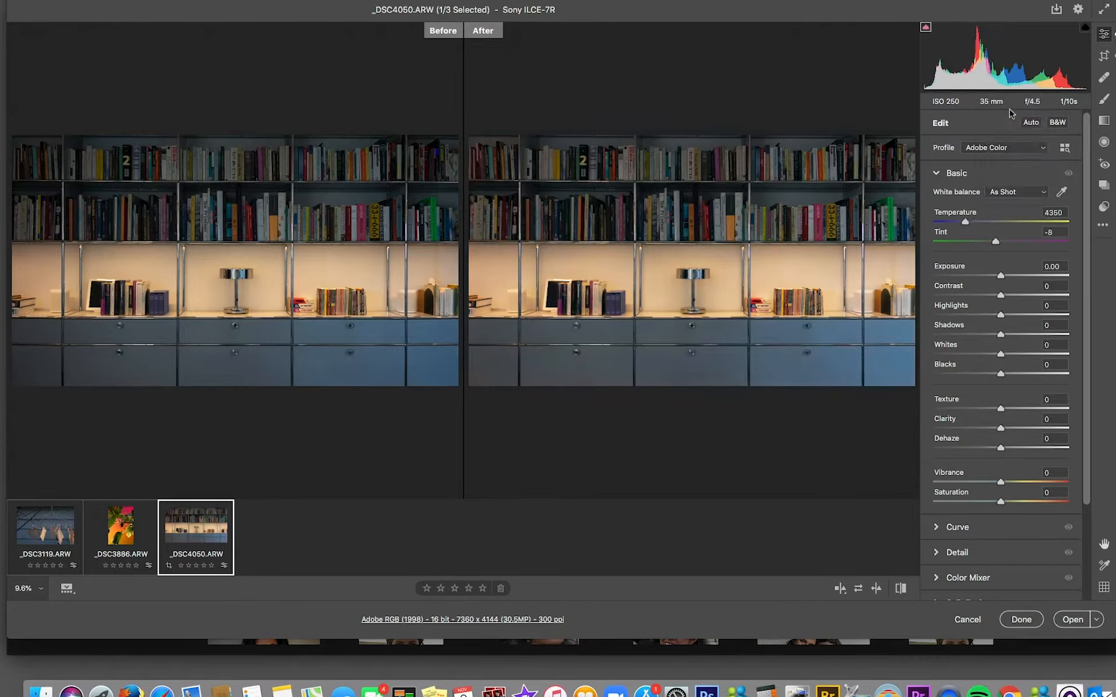
# - Set the bookshelf photo's white balance to Auto and turn on the highlight clipping warning, keeping the Basic adjustments expanded
pyautogui.click(1041, 192)
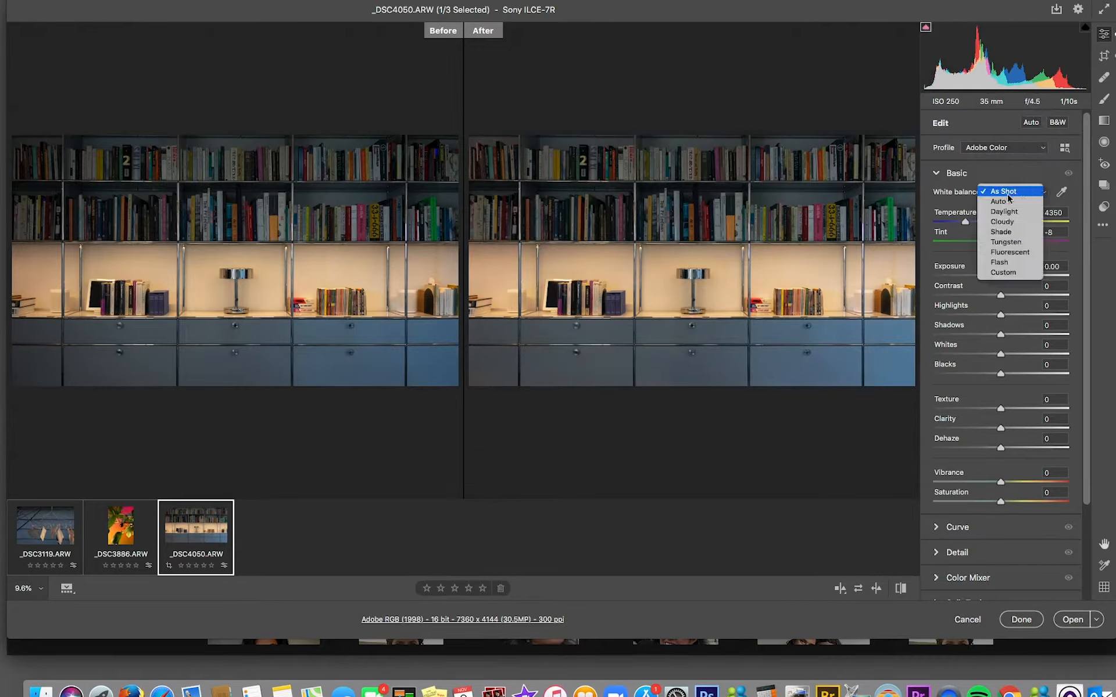
pyautogui.click(998, 201)
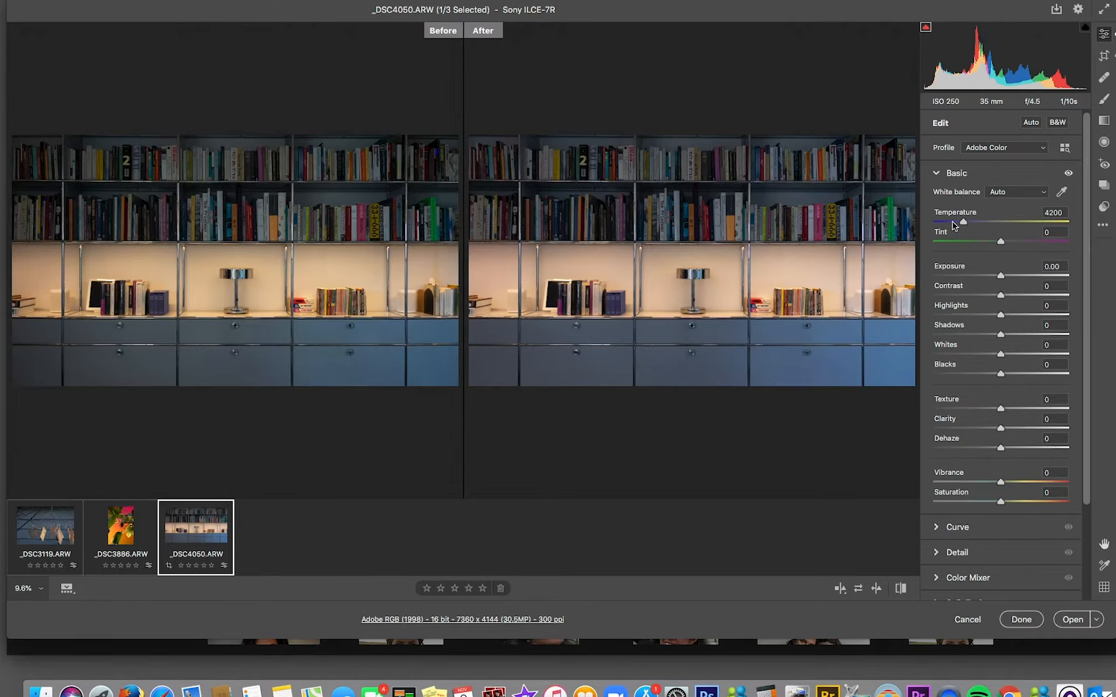
pyautogui.click(936, 175)
pyautogui.click(936, 174)
pyautogui.click(1084, 28)
pyautogui.click(937, 174)
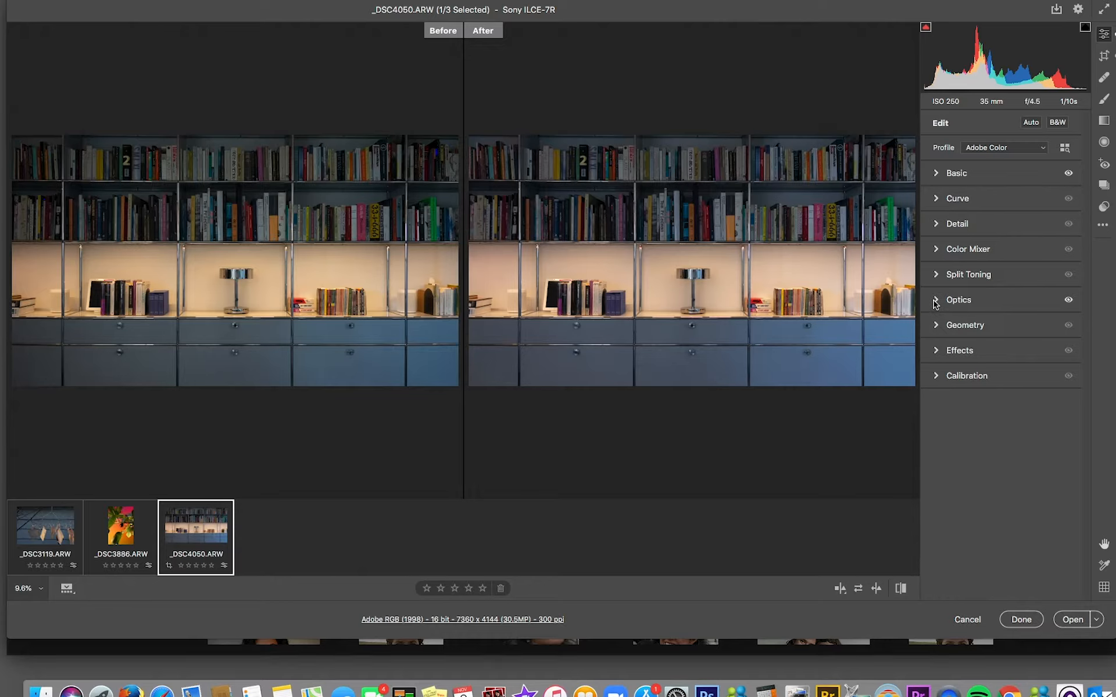
pyautogui.click(936, 175)
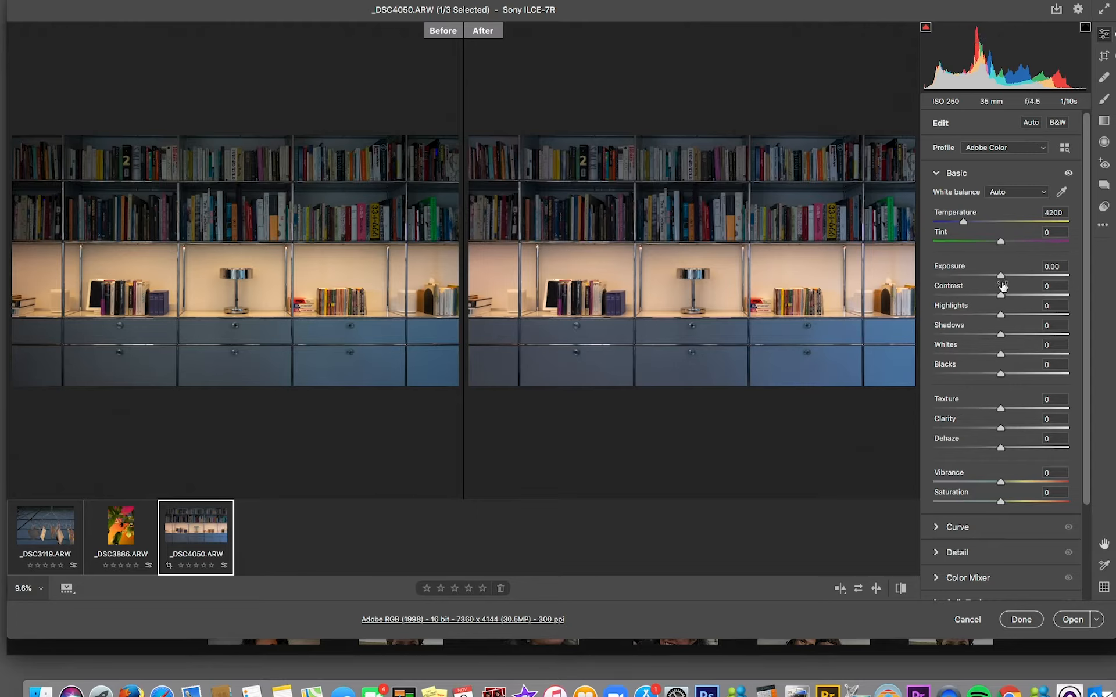
# - Set the bookshelf photo's exposure to +0.40, highlights to -40 and whites to -38
pyautogui.moveTo(1000, 276); pyautogui.dragTo(1085, 277)
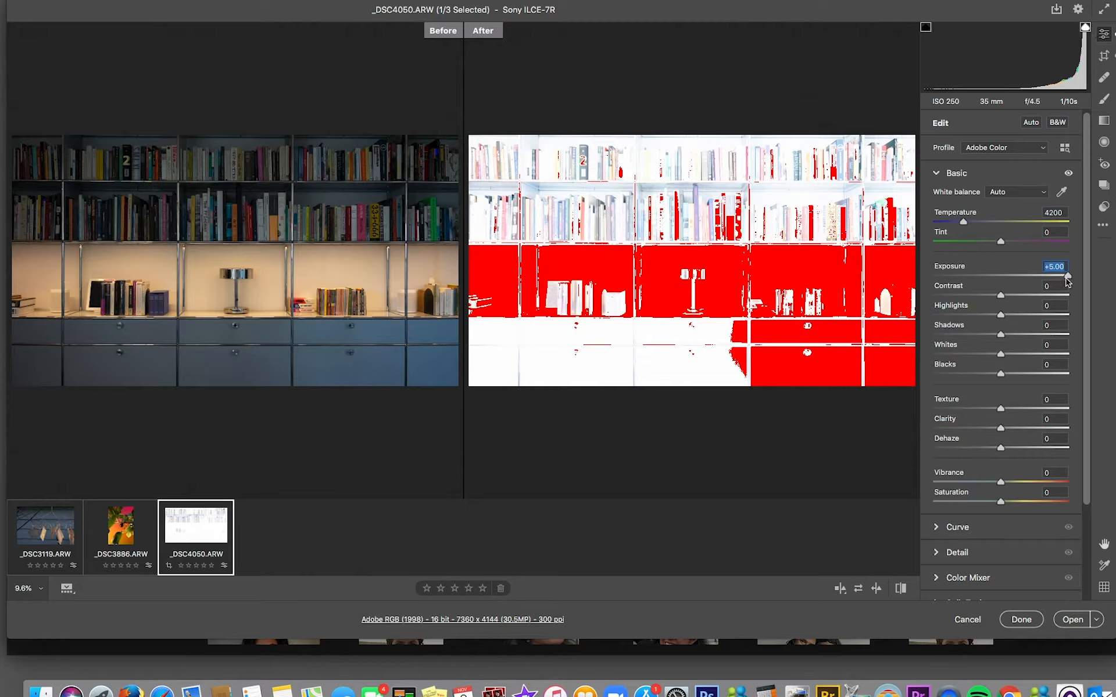
pyautogui.moveTo(1068, 277); pyautogui.dragTo(1007, 289)
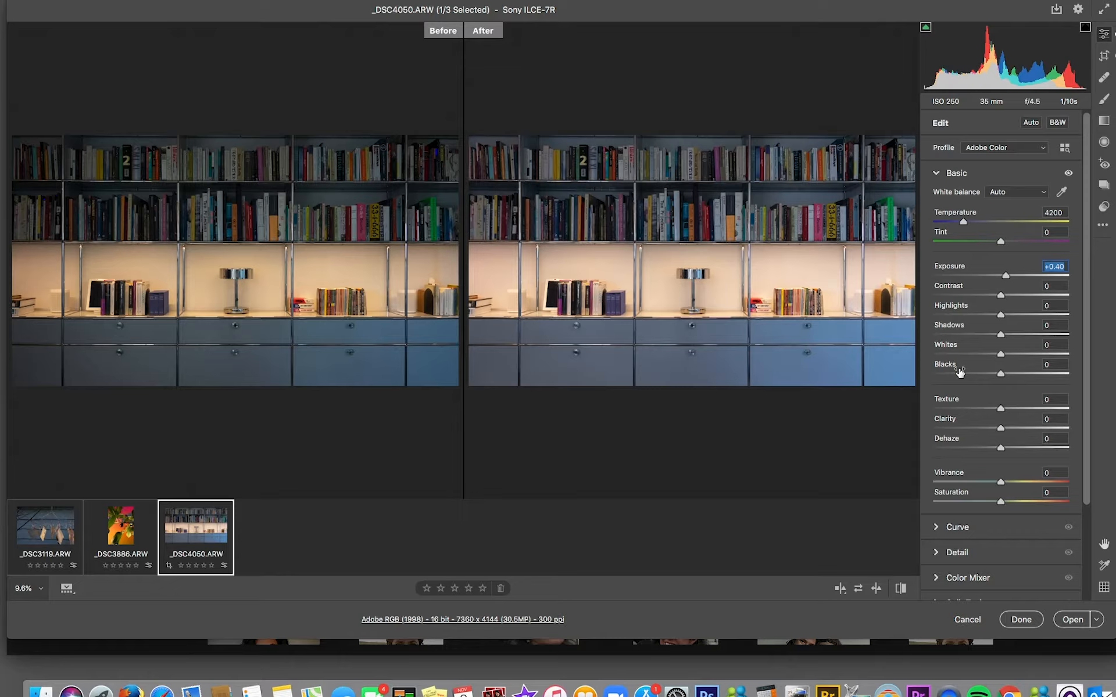
pyautogui.moveTo(1002, 317); pyautogui.dragTo(974, 323)
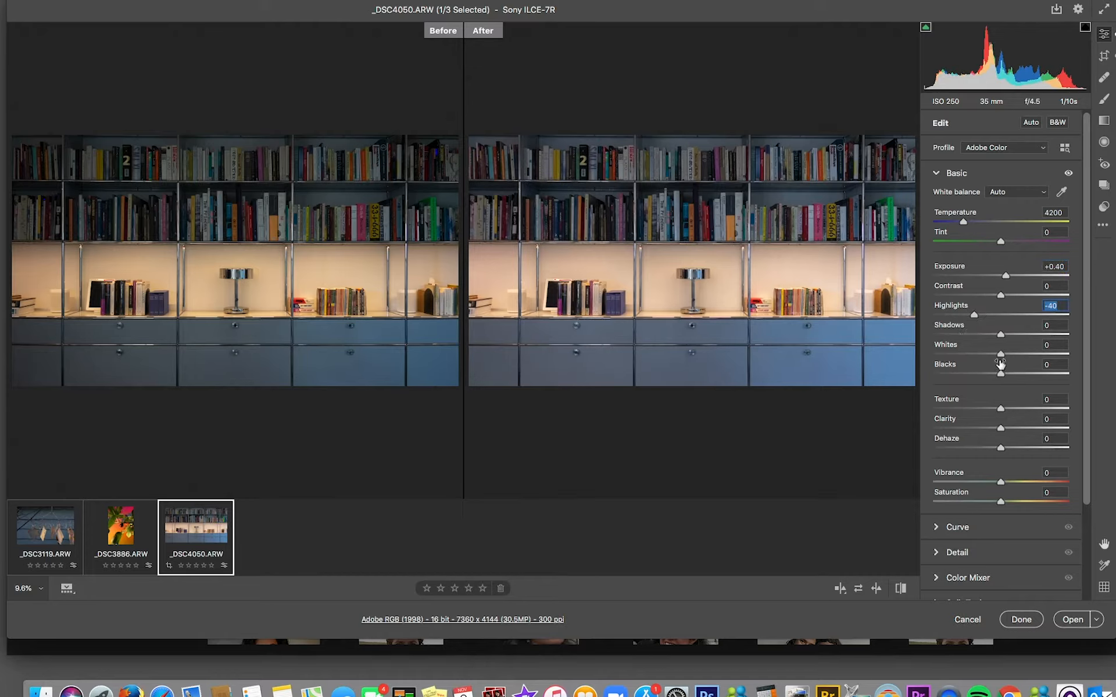
pyautogui.moveTo(1001, 356); pyautogui.dragTo(976, 366)
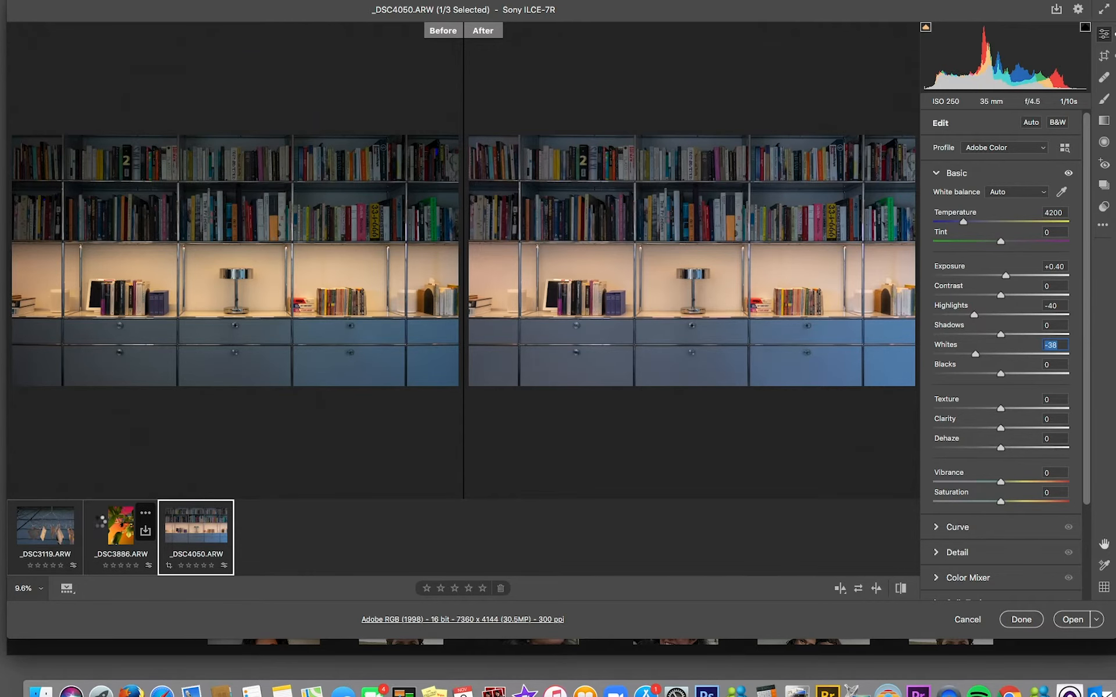
# - Open the fig photo _DSC3886.ARW and set its exposure to +0.50, highlights to -35 and whites to -50
pyautogui.click(101, 526)
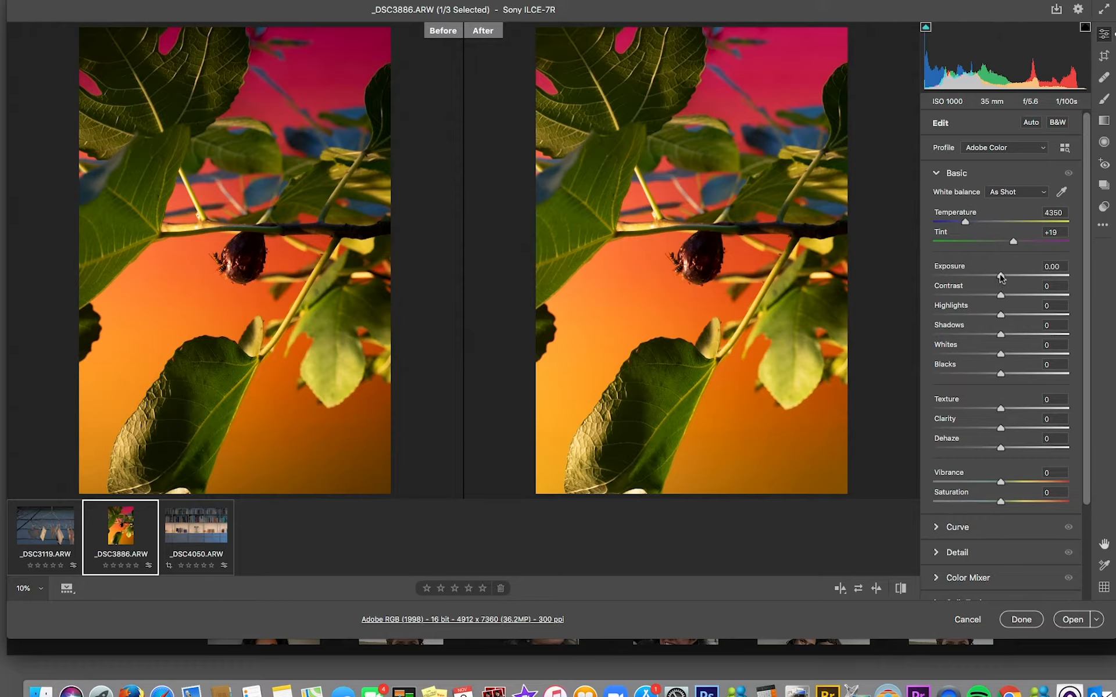
pyautogui.moveTo(1000, 278); pyautogui.dragTo(1009, 279)
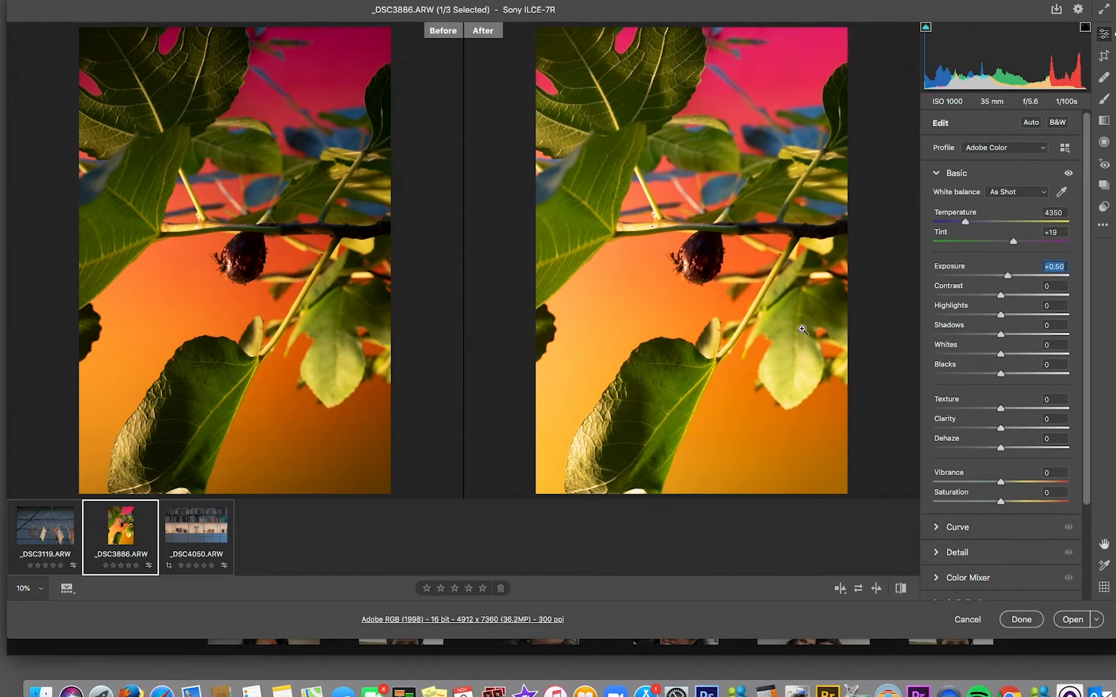
pyautogui.click(999, 314)
pyautogui.moveTo(998, 315); pyautogui.dragTo(977, 315)
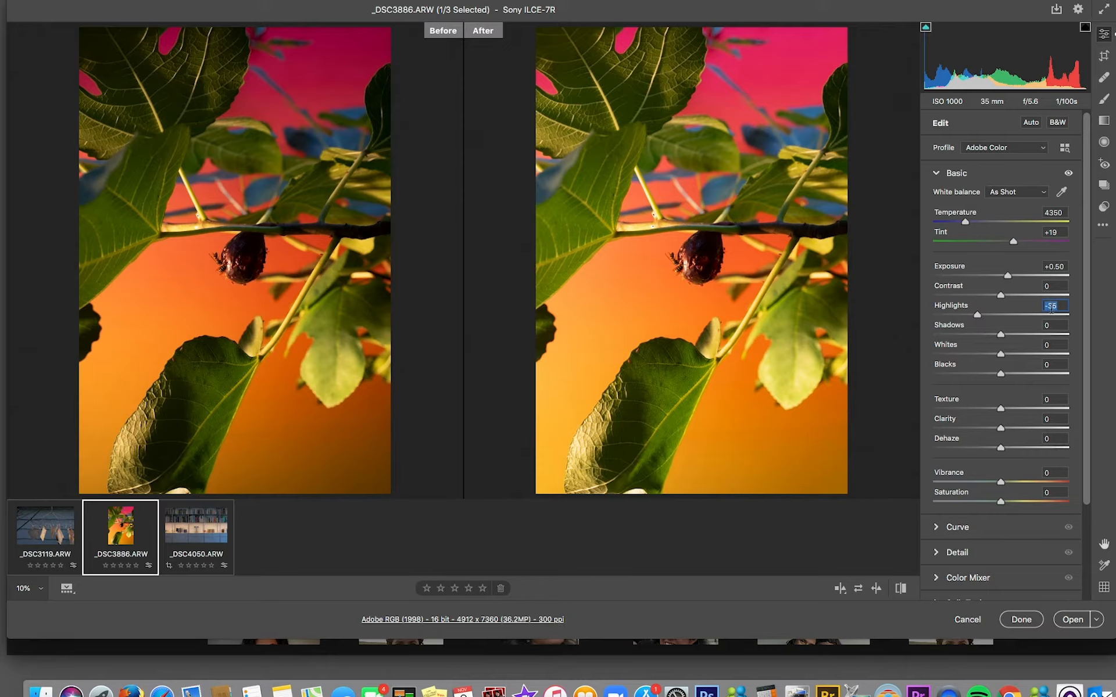
pyautogui.moveTo(1000, 359); pyautogui.dragTo(967, 360)
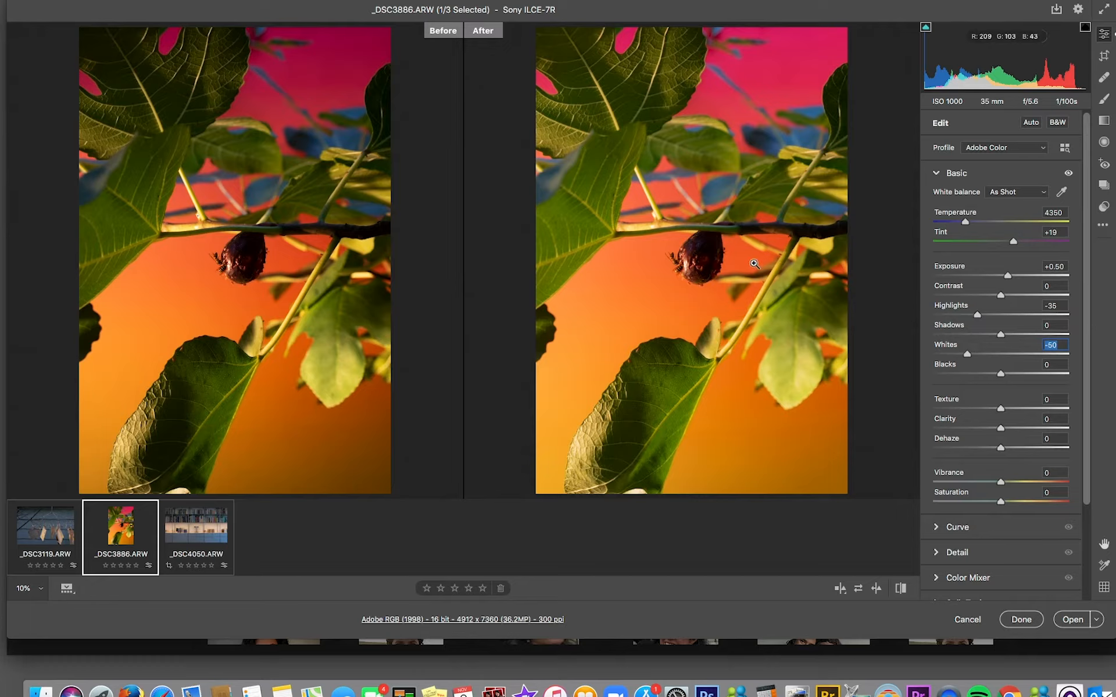
# - Check the fig's clipped highlights at 100% with the warning off and on, and lower highlights to -64 and whites to -75
pyautogui.click(686, 270)
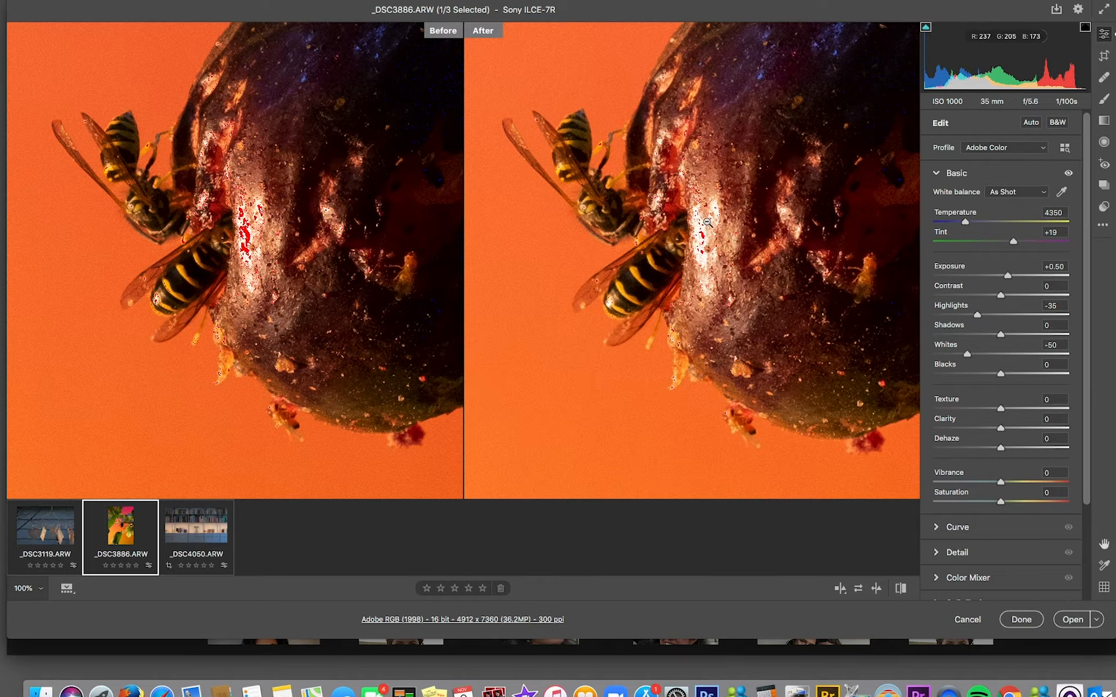
pyautogui.click(1085, 27)
pyautogui.click(1085, 28)
pyautogui.click(1085, 27)
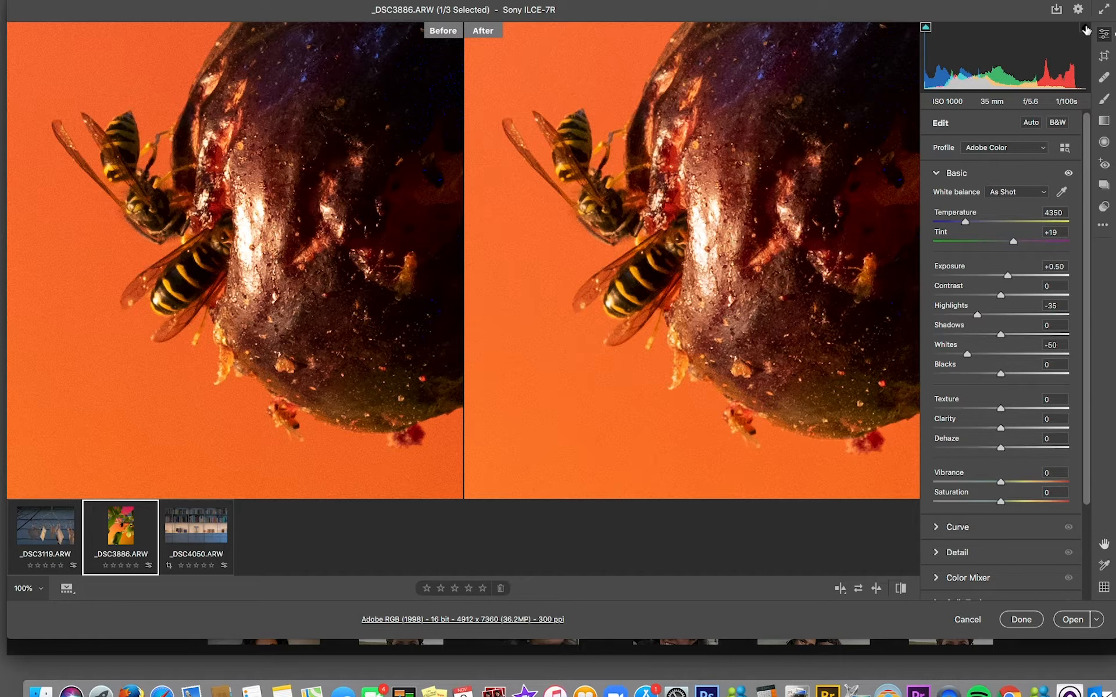
pyautogui.click(1085, 29)
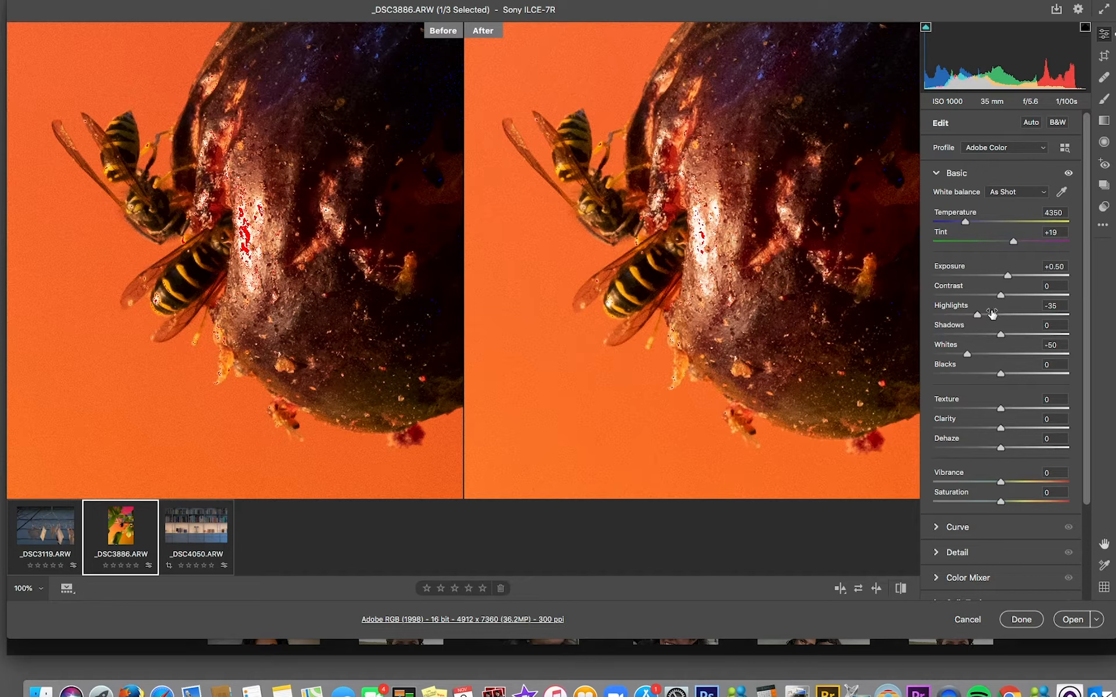
pyautogui.moveTo(977, 316); pyautogui.dragTo(949, 360)
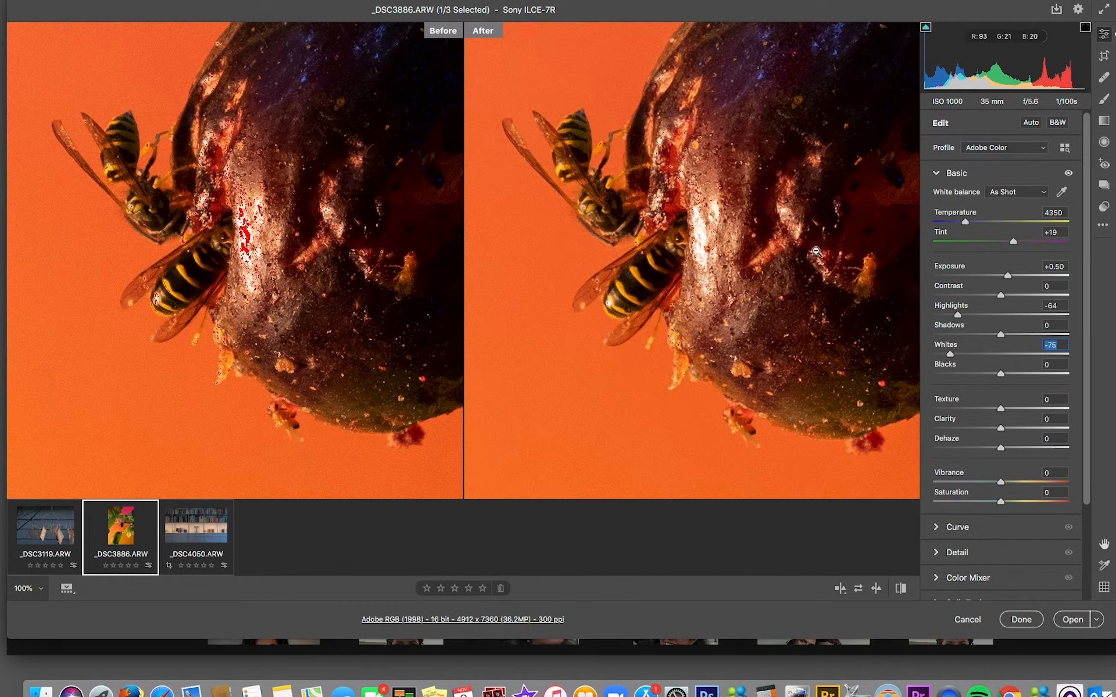
# - Brighten the fig's dark areas by setting shadows to +17 and blacks to +25
pyautogui.moveTo(839, 192); pyautogui.dragTo(641, 357)
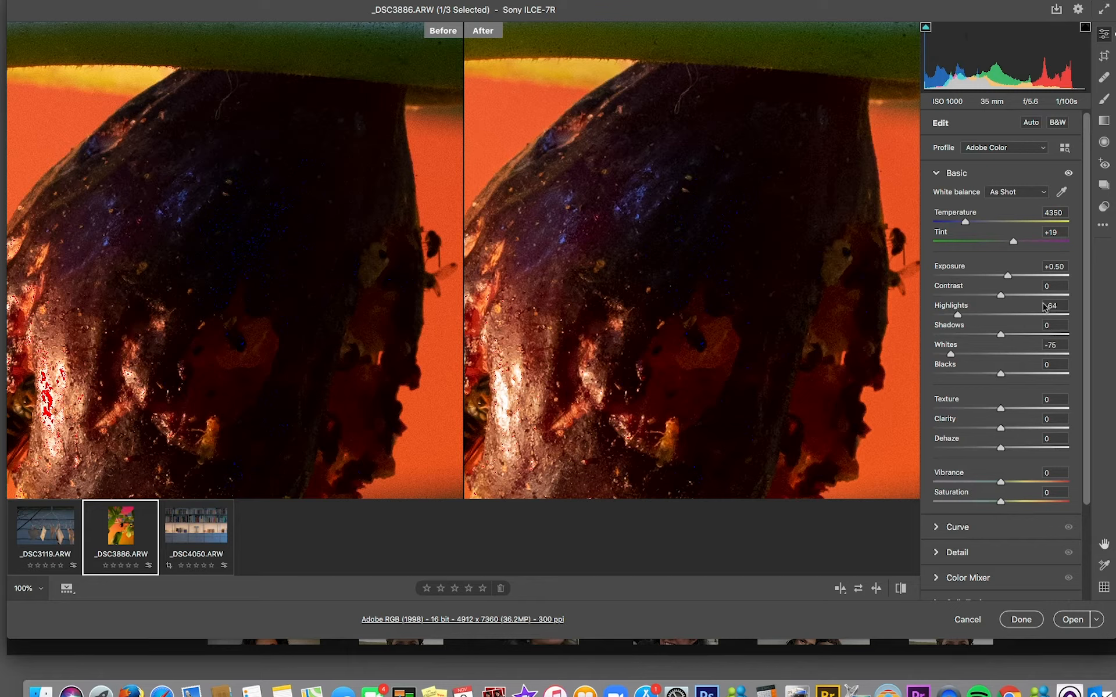
pyautogui.moveTo(1000, 337); pyautogui.dragTo(1013, 344)
pyautogui.moveTo(1001, 375); pyautogui.dragTo(1016, 379)
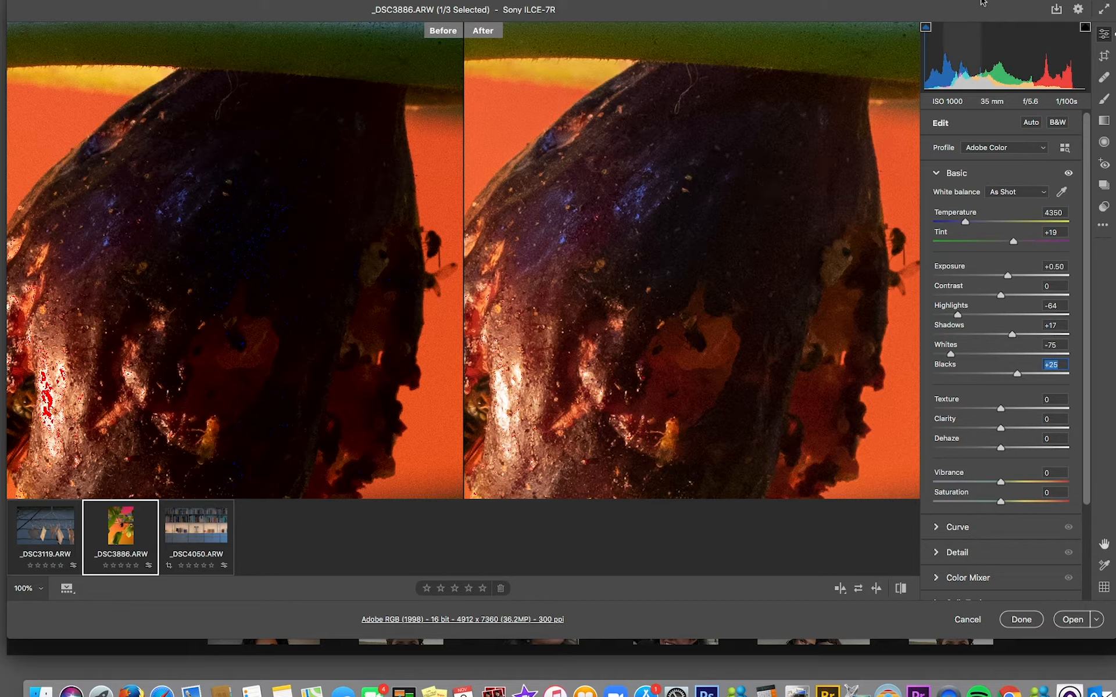
# - Toggle the clipping warnings and examine the fig's dark and bright areas up close, finishing on the whole photo
pyautogui.click(927, 27)
pyautogui.click(927, 29)
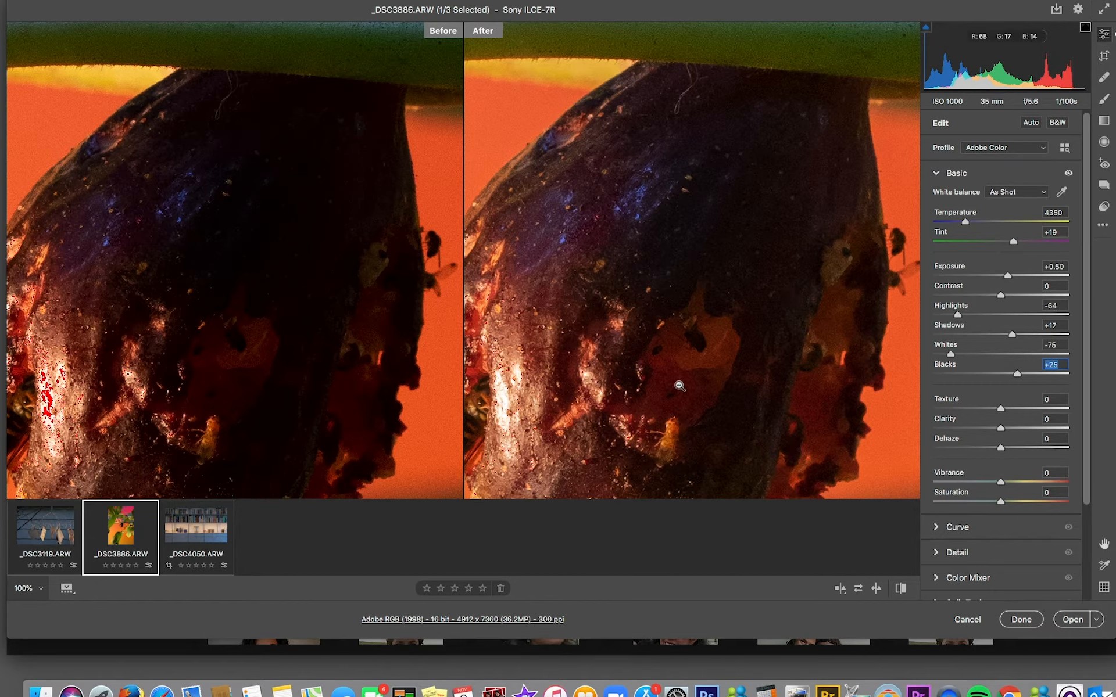
pyautogui.press('space')
pyautogui.moveTo(650, 397); pyautogui.dragTo(838, 124)
pyautogui.moveTo(678, 203); pyautogui.dragTo(685, 426)
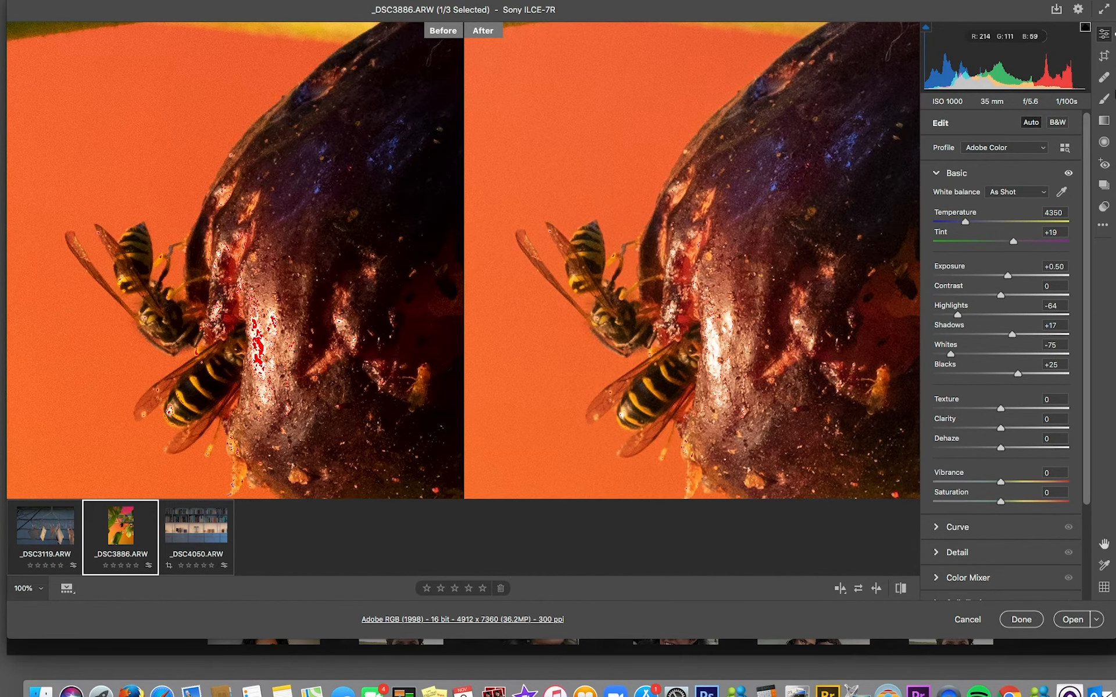
pyautogui.click(1084, 26)
pyautogui.press('super+0')
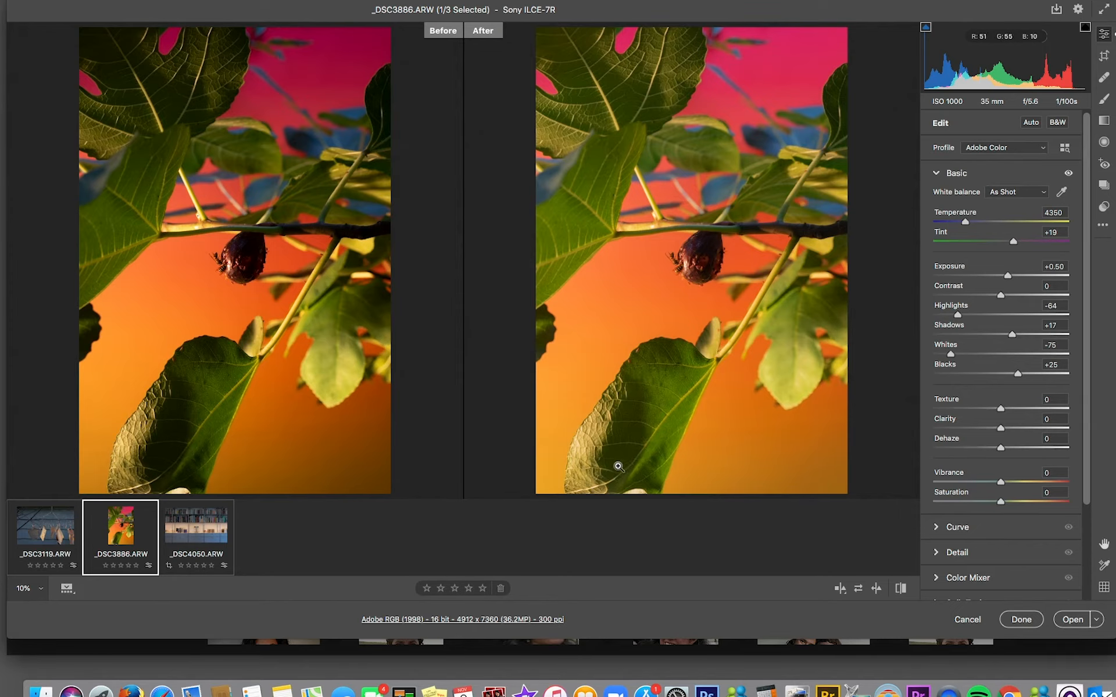
# - Set the fig photo's exposure to +0.20 and its saturation to -14
pyautogui.scroll(-1, 173, 413)
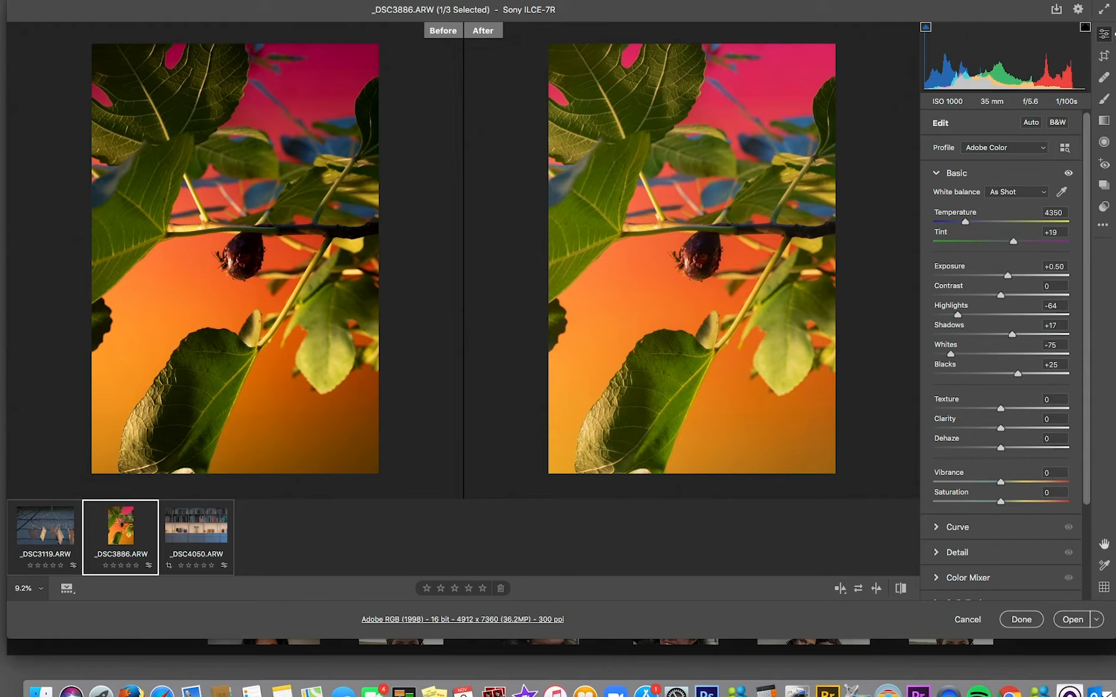
pyautogui.moveTo(1009, 278); pyautogui.dragTo(1006, 281)
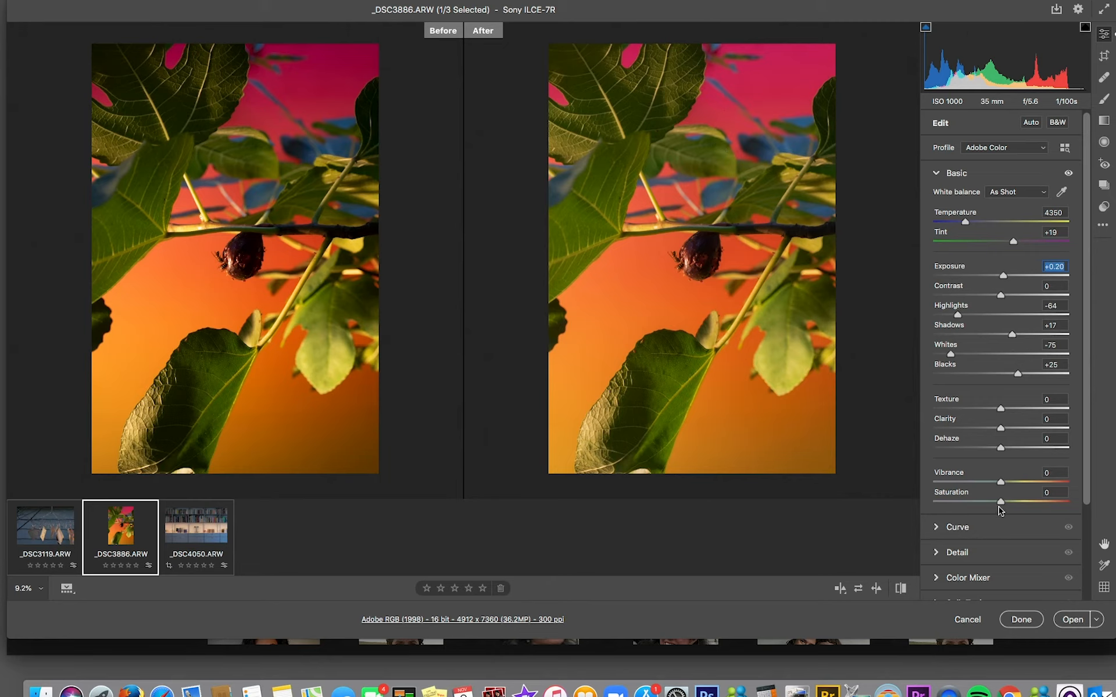
pyautogui.moveTo(1001, 503); pyautogui.dragTo(992, 505)
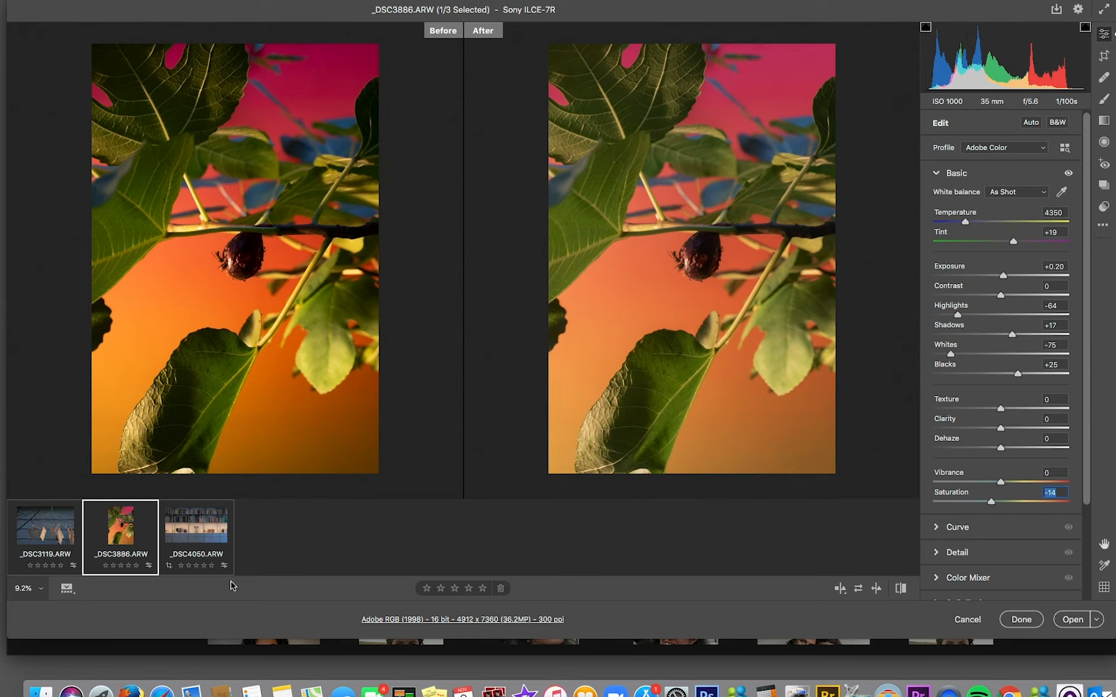
# - Open the hanging bread photo _DSC3119.ARW, try the Auto white balance on it, and restore the white balance to As Shot
pyautogui.click(42, 535)
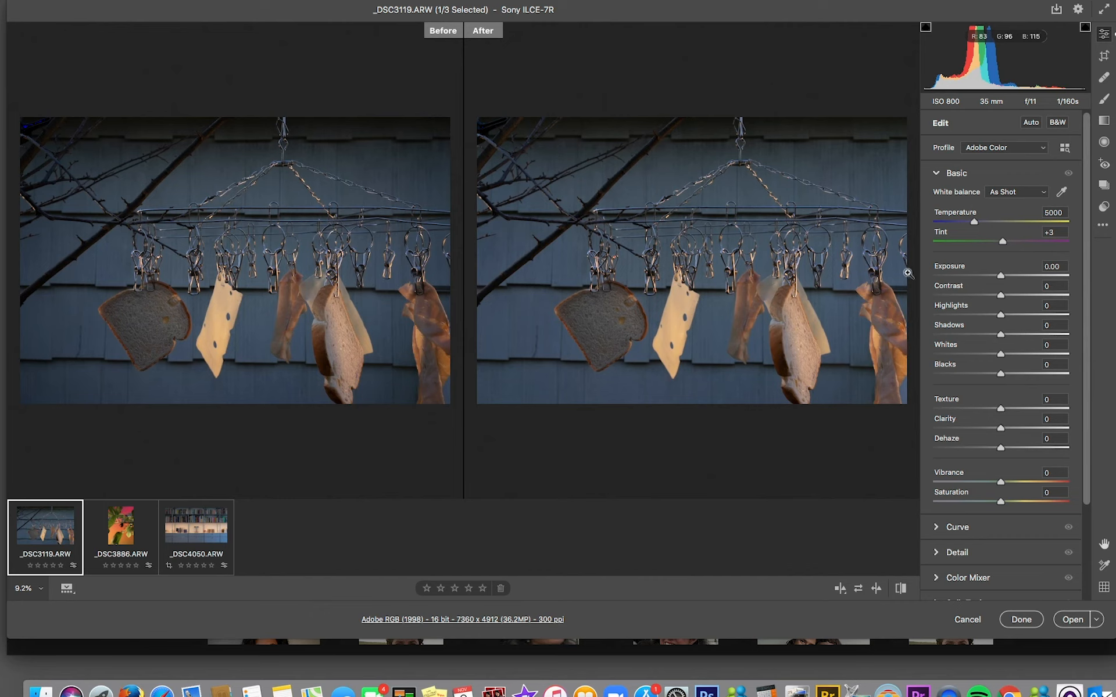
pyautogui.click(1045, 195)
pyautogui.click(999, 202)
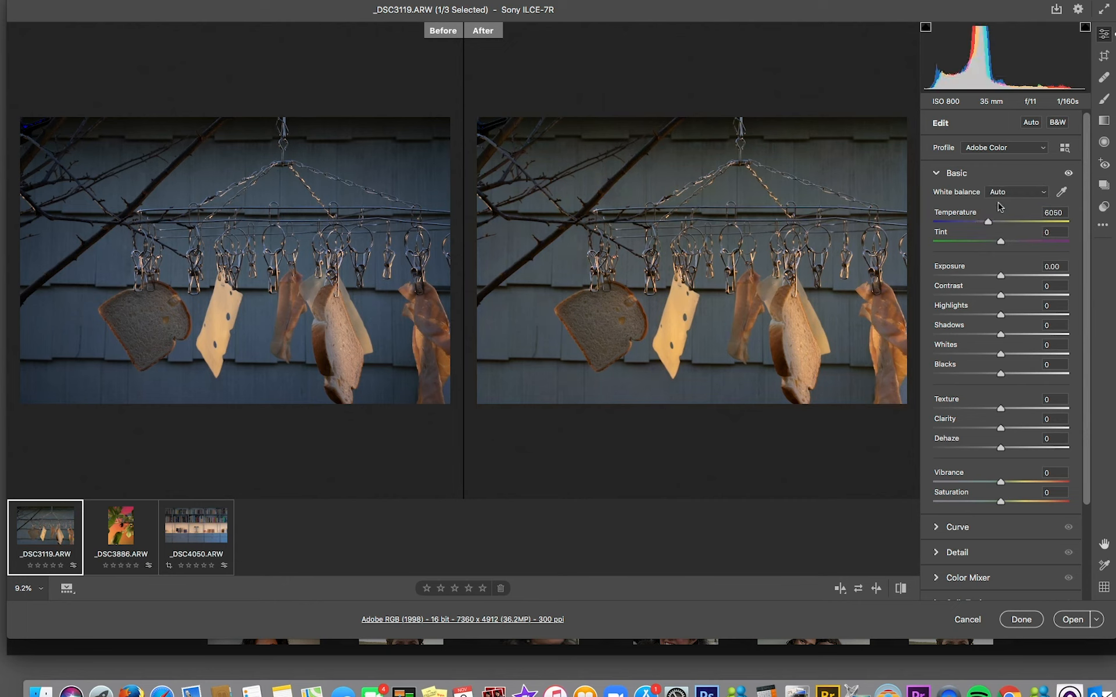
pyautogui.click(1045, 194)
pyautogui.click(992, 183)
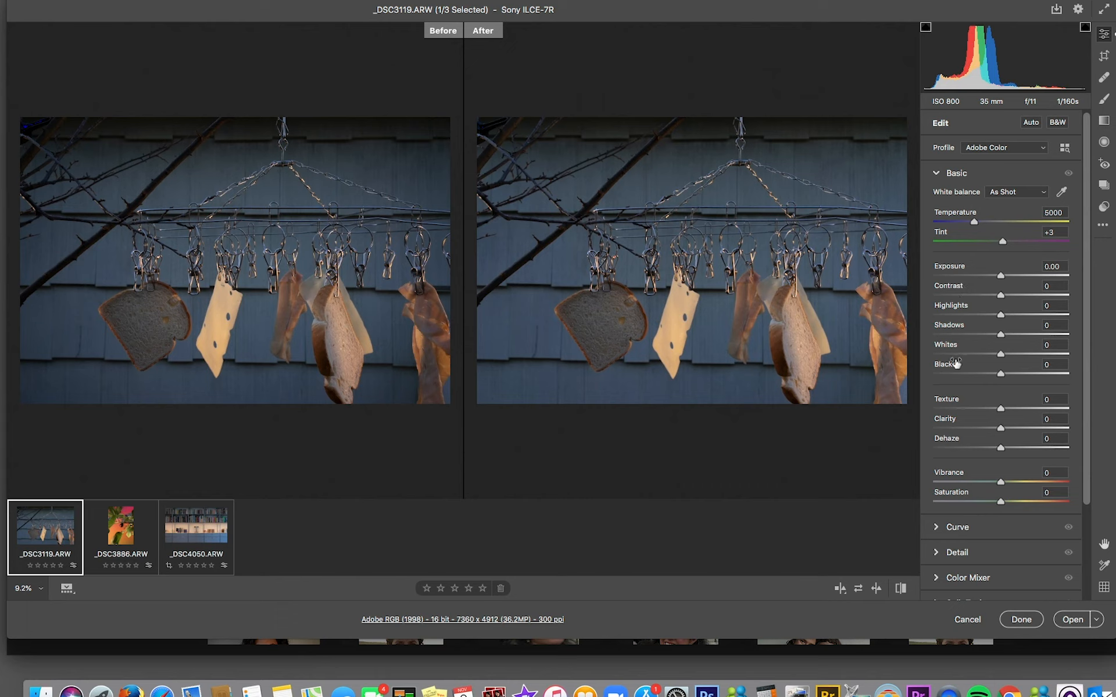
# - Collapse the Basic adjustments for the hanging bread photo
pyautogui.click(937, 175)
pyautogui.click(937, 175)
pyautogui.click(937, 174)
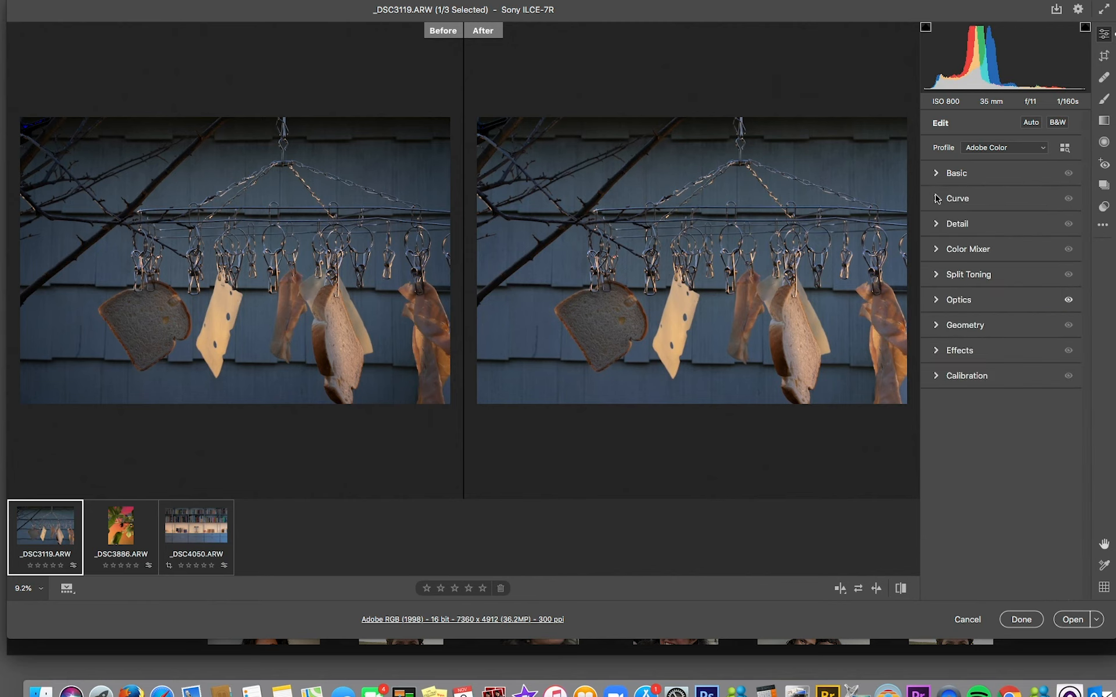